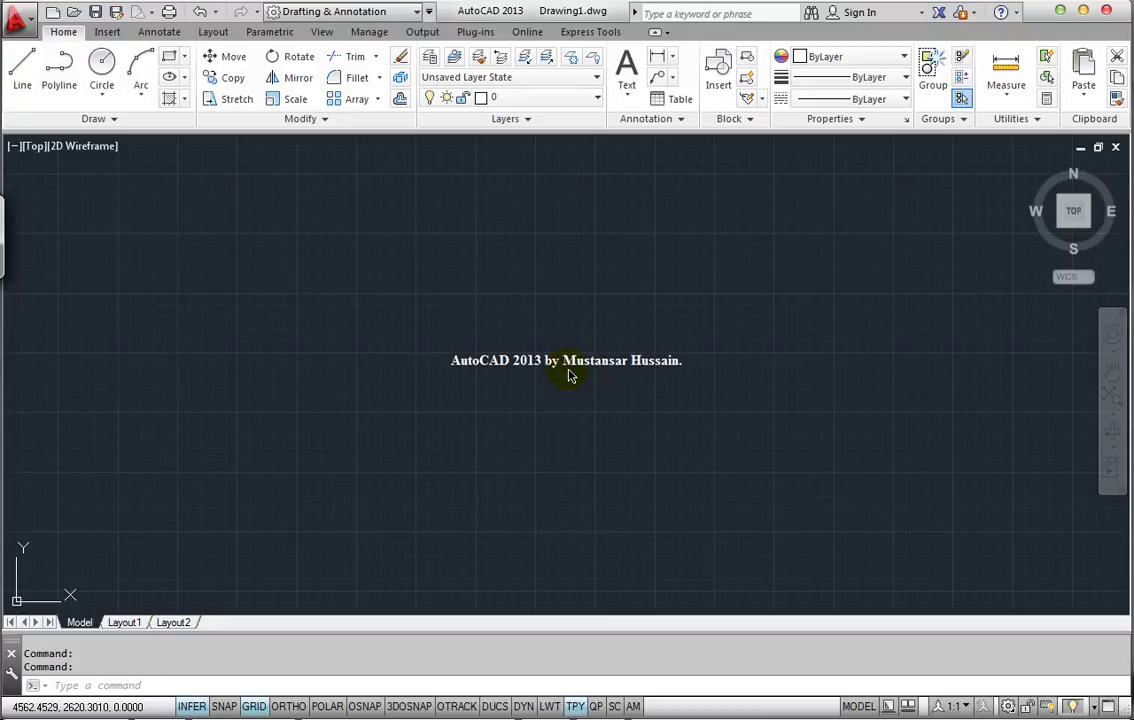
- Start opening an existing drawing and browse to the cad file folder on the Desktop
click(640, 284)
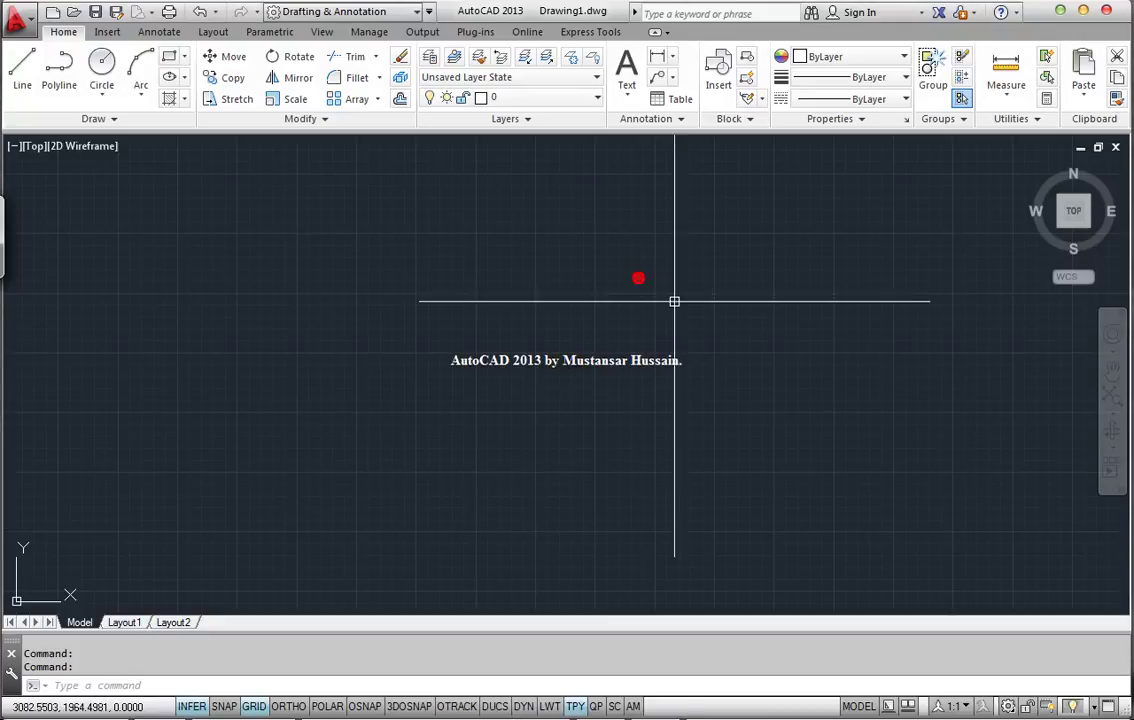
click(22, 31)
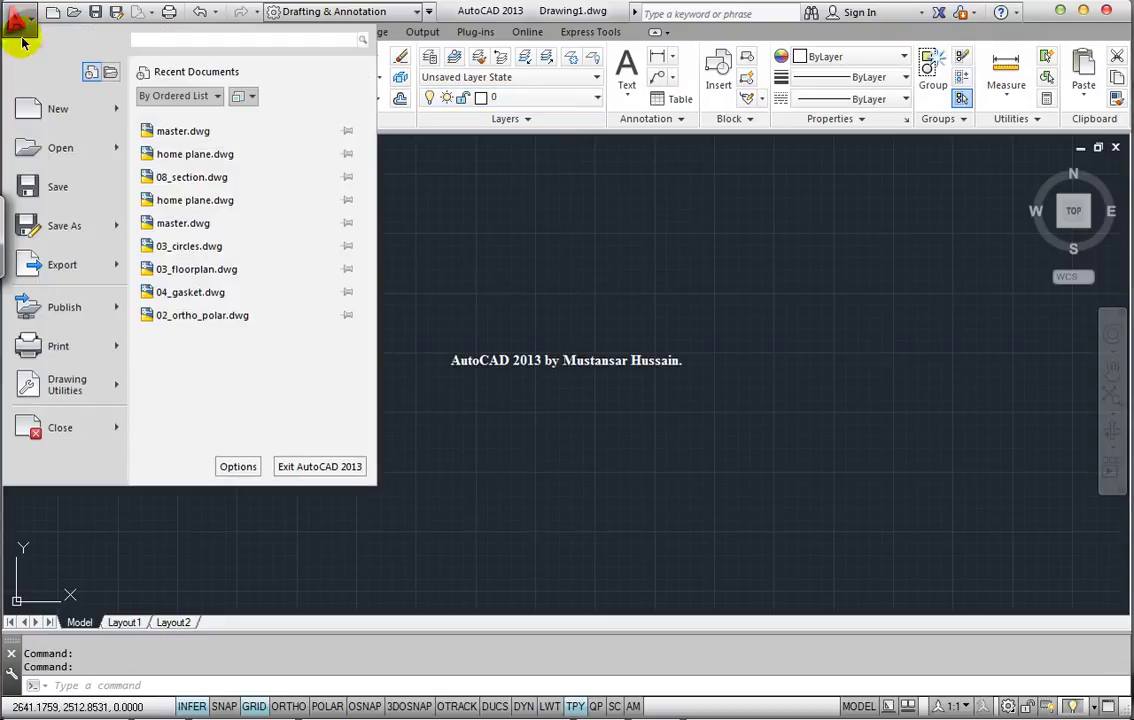
mouse_move(51, 157)
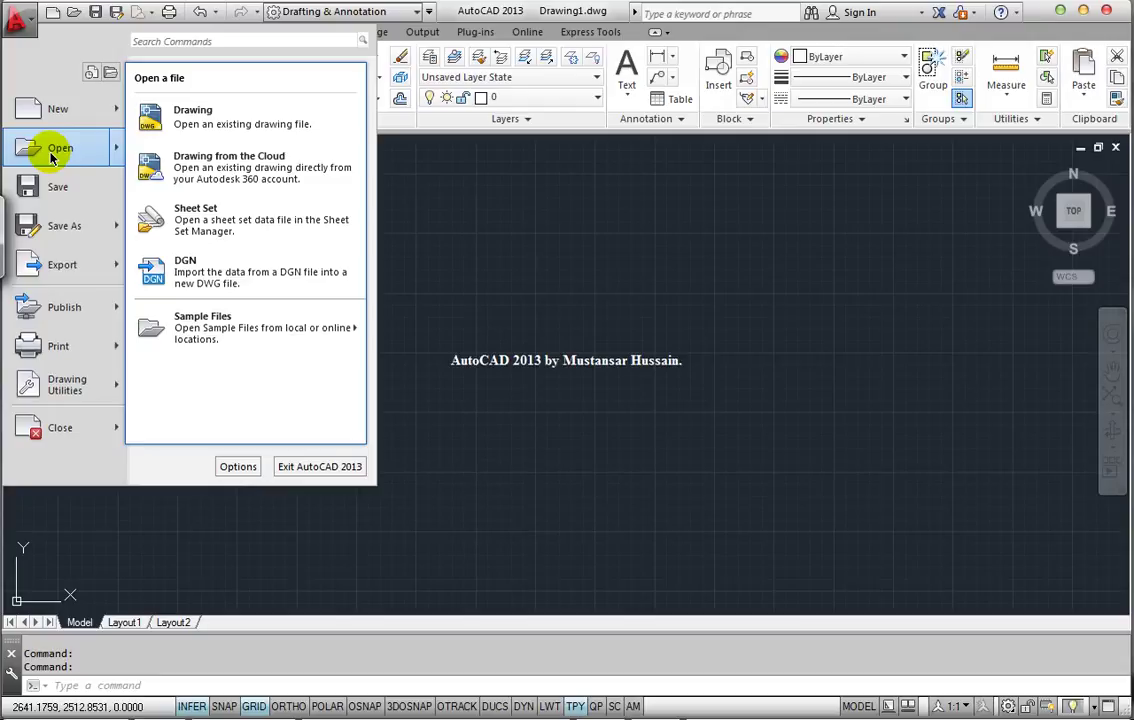
click(51, 157)
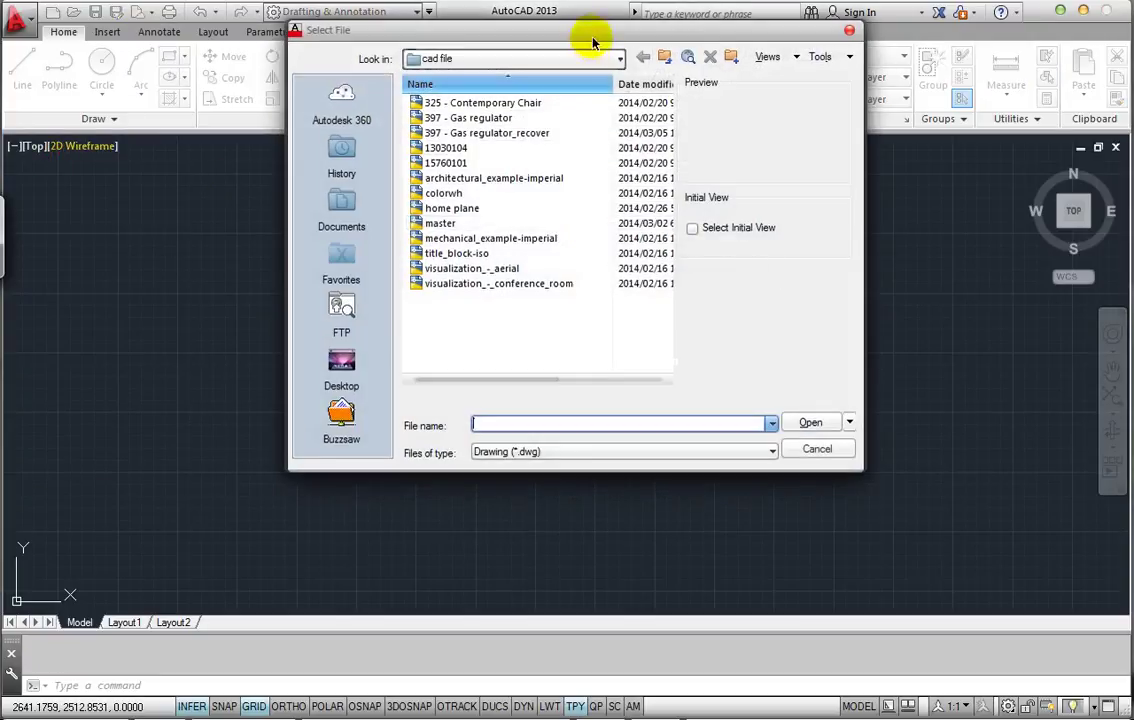
drag(588, 32, 590, 160)
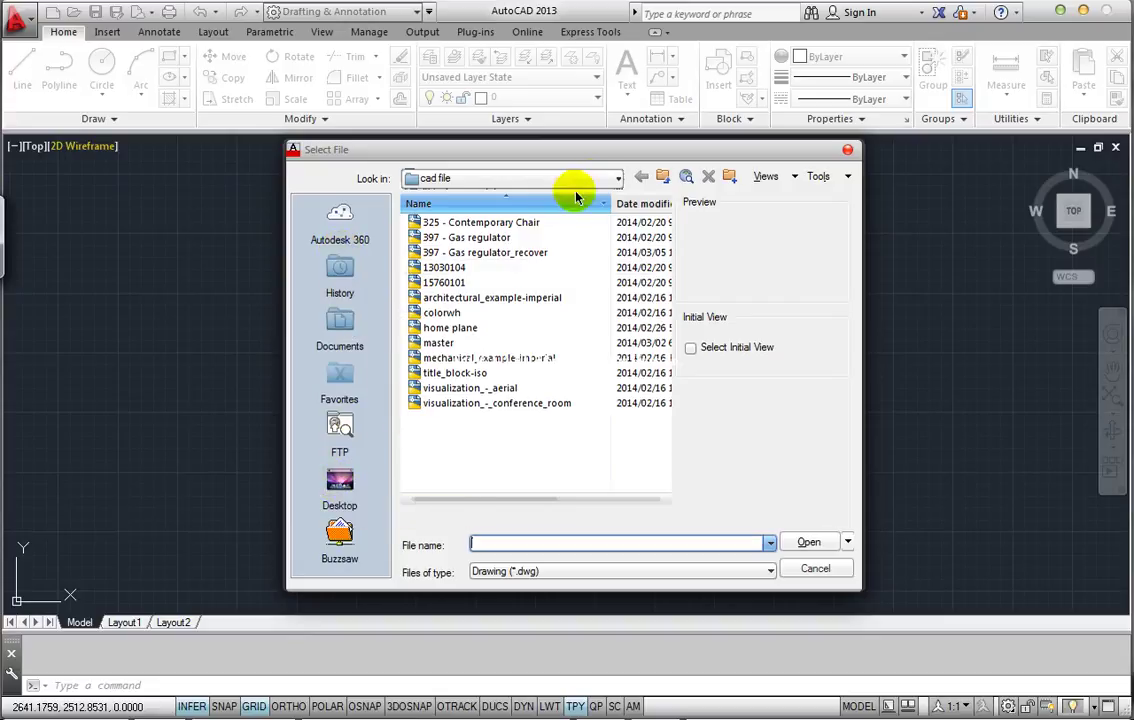
click(602, 178)
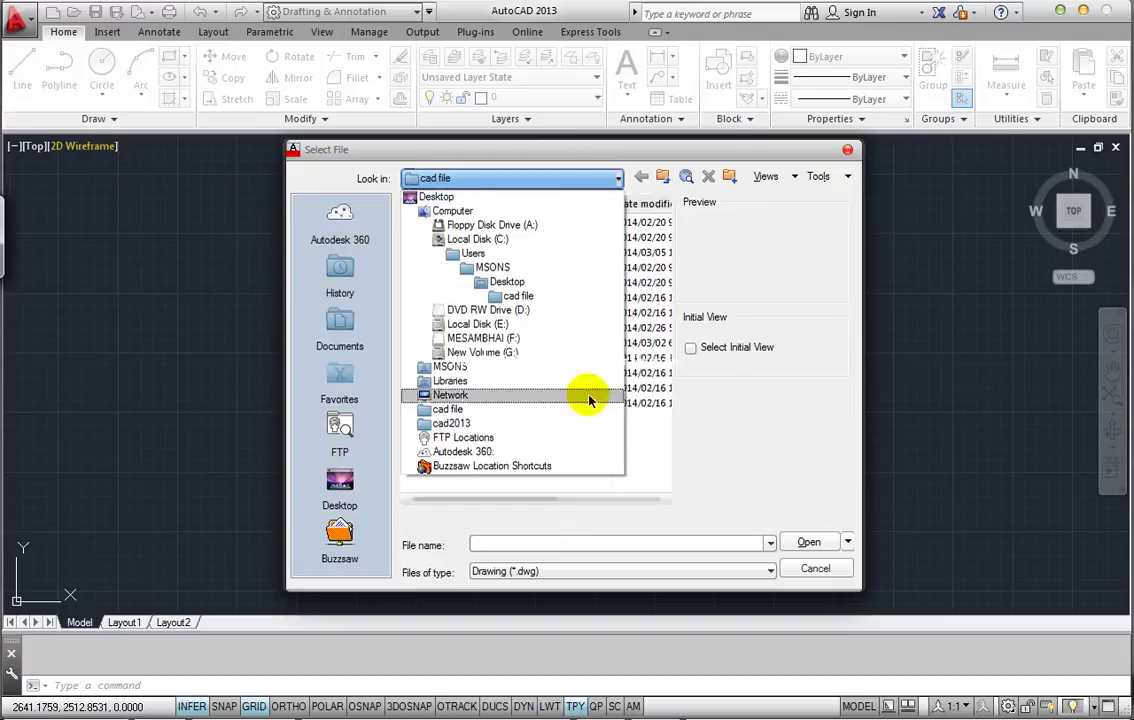
click(618, 180)
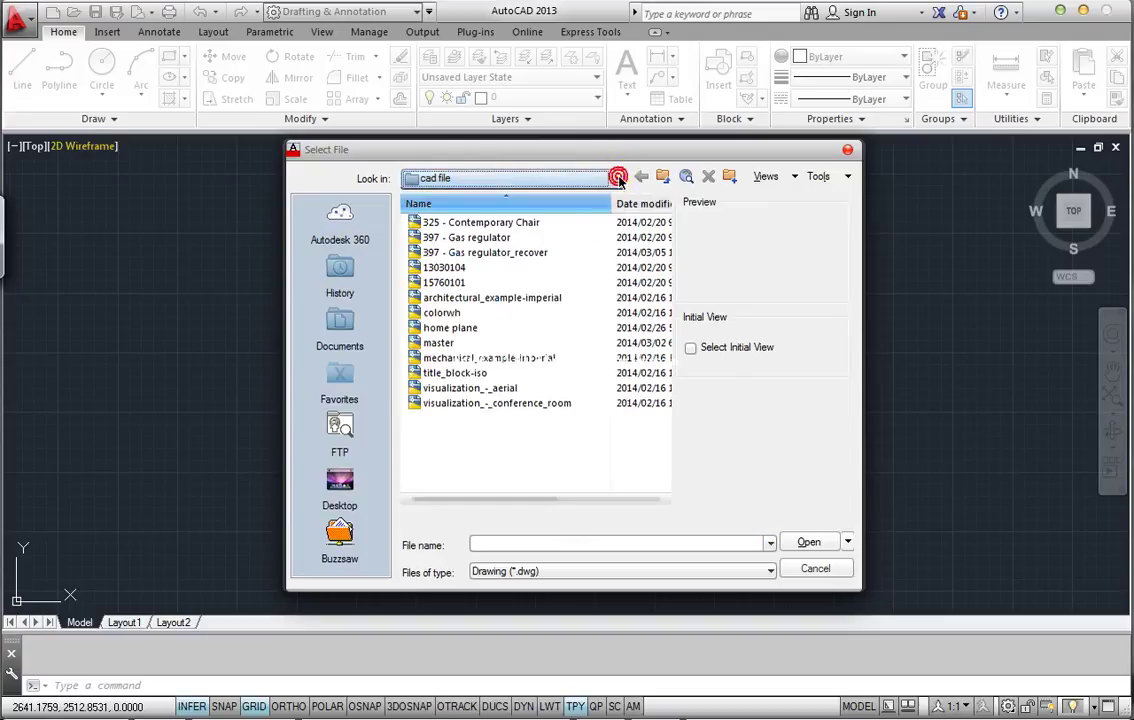
click(336, 480)
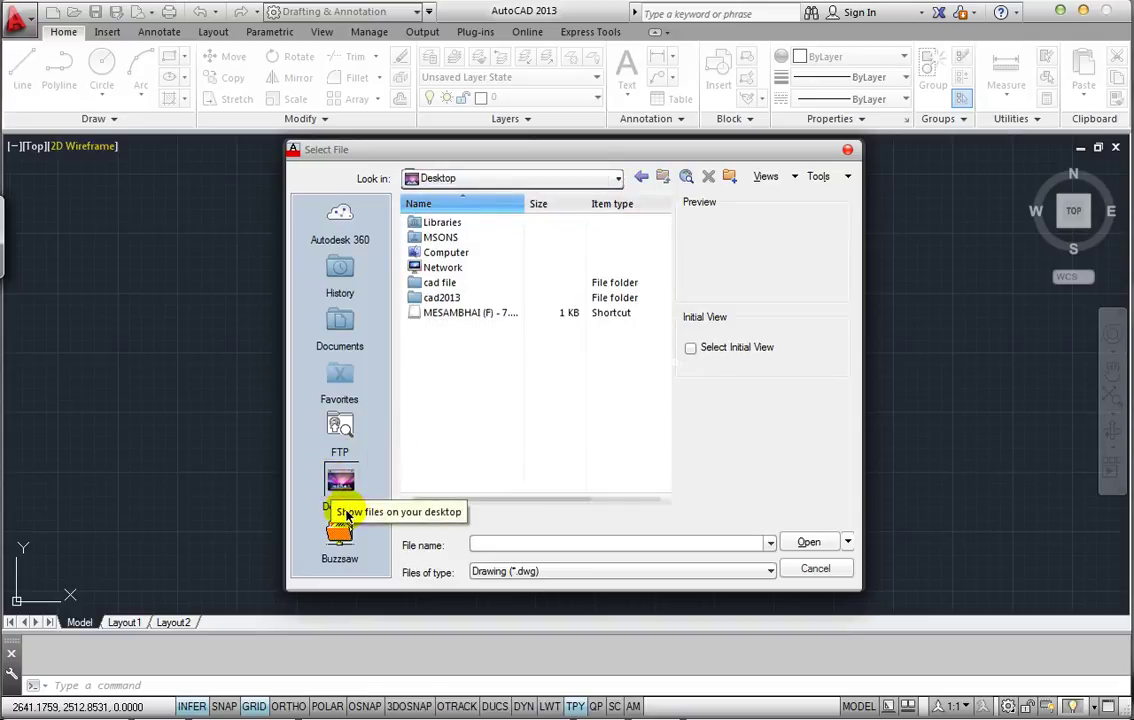
double_click(488, 284)
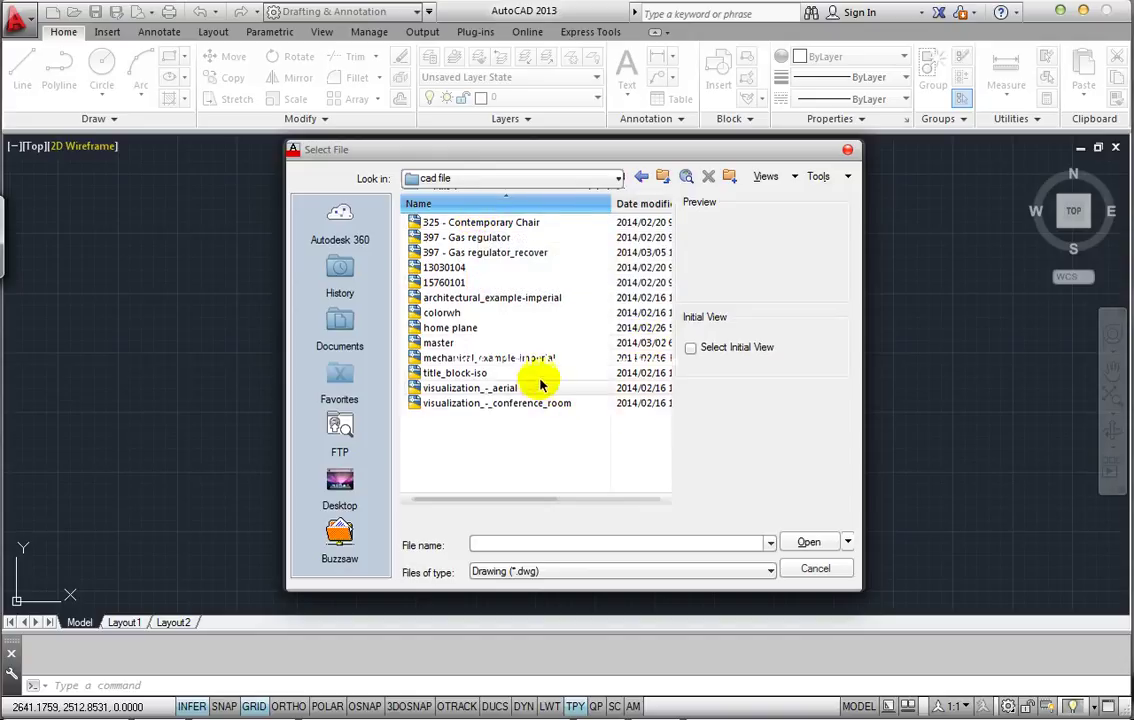
- Switch the file display through List, Details and Thumbnails, and set it back to List
click(794, 177)
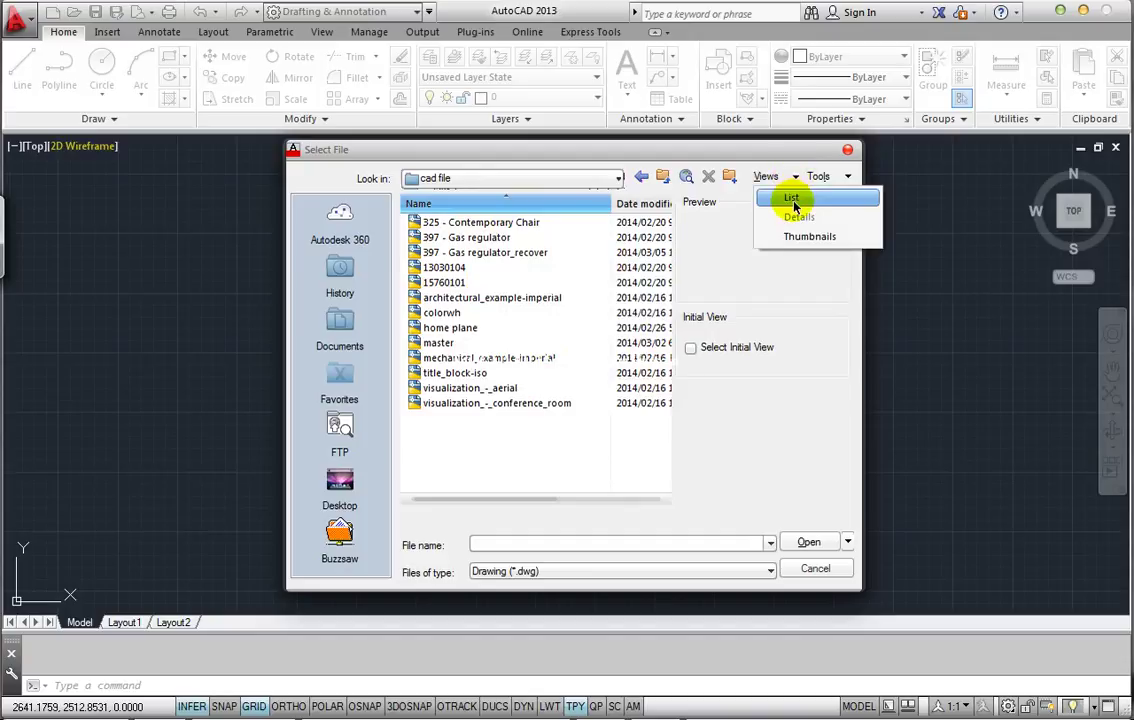
click(792, 201)
click(772, 180)
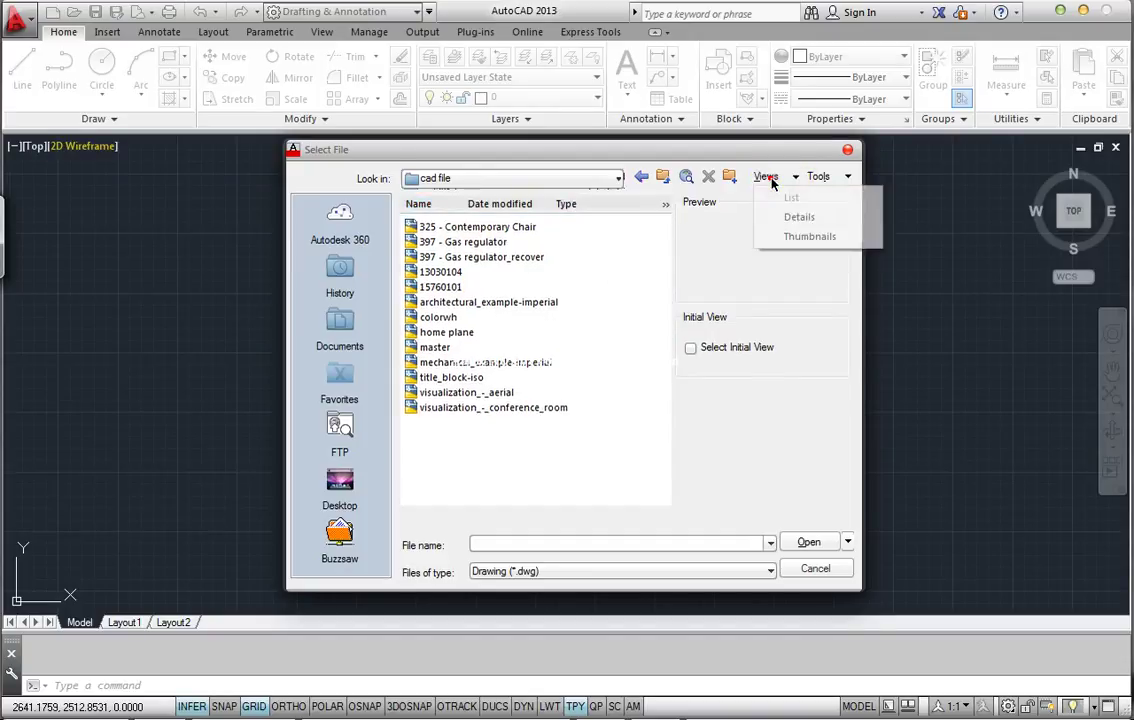
click(788, 214)
click(774, 180)
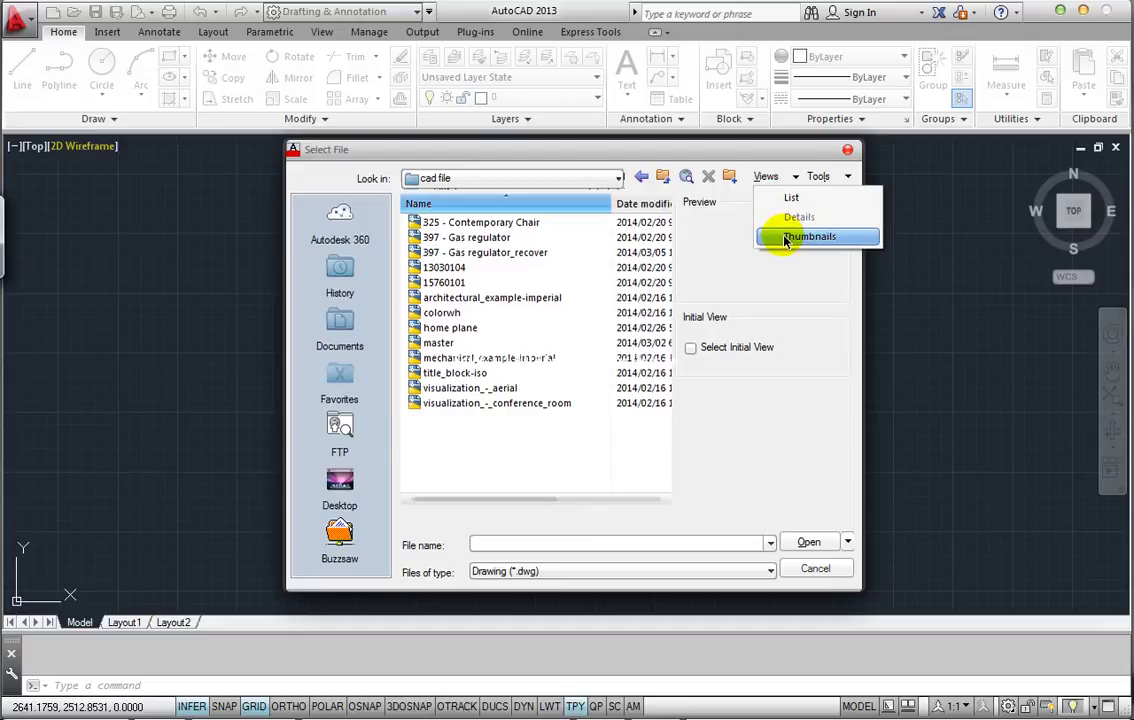
click(786, 237)
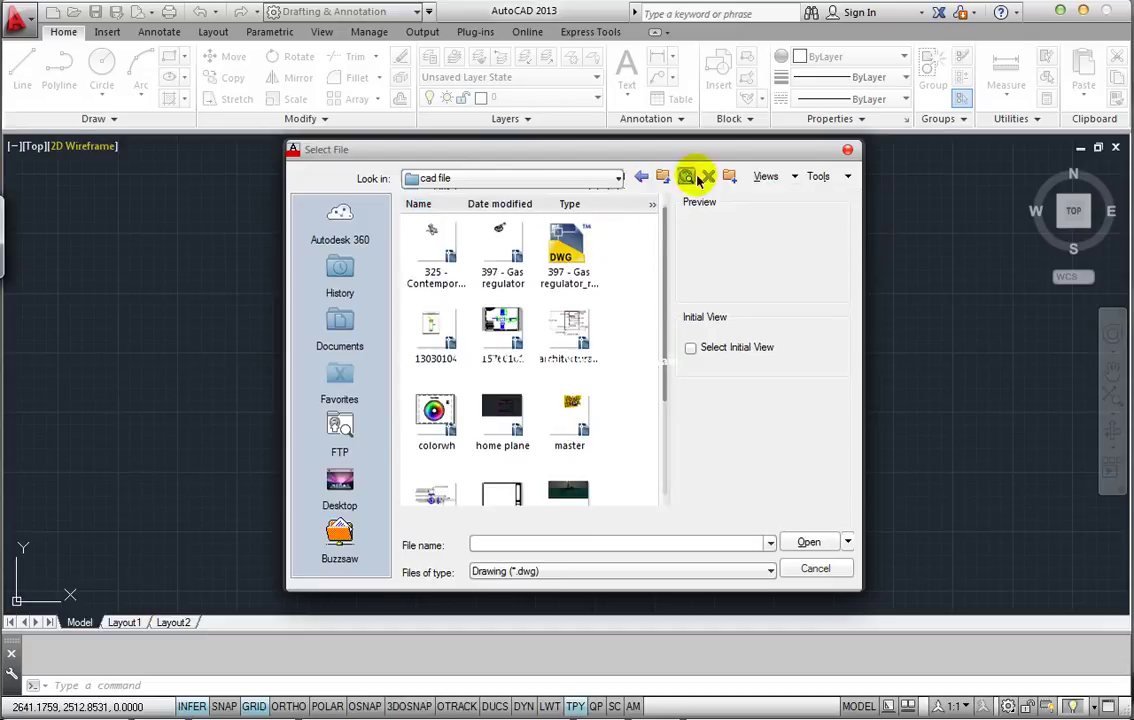
click(762, 180)
click(788, 195)
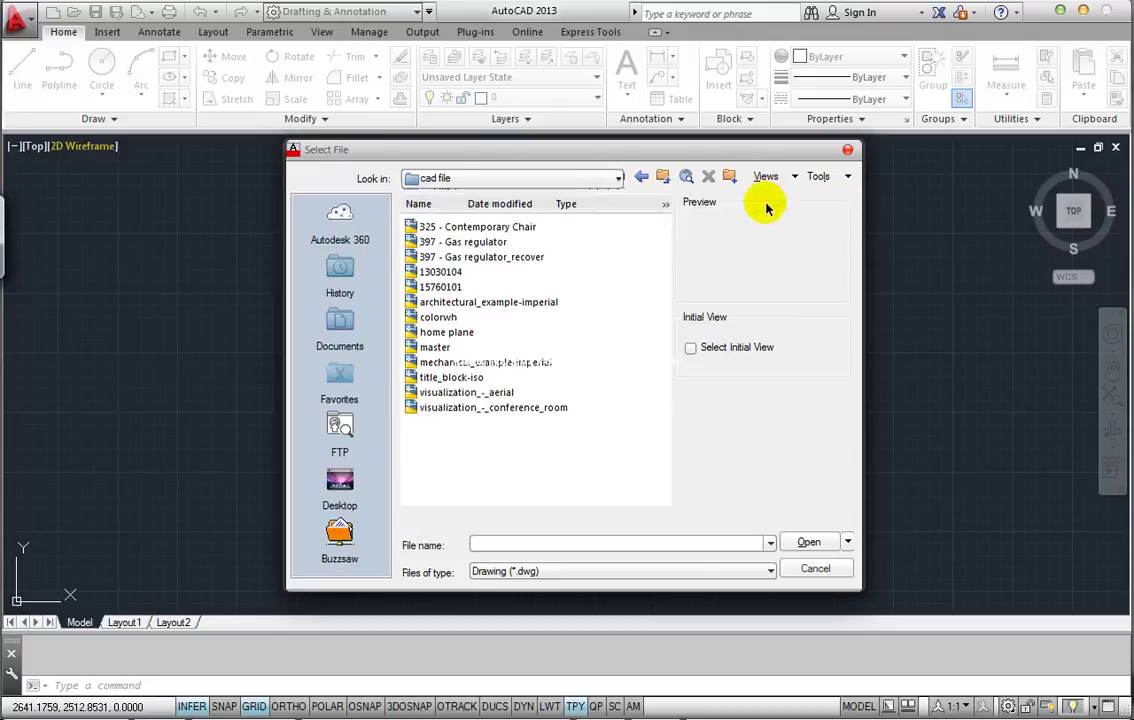
- Preview the 325 - Contemporary Chair and 397 - Gas regulator files, and open the home plane drawing
click(502, 230)
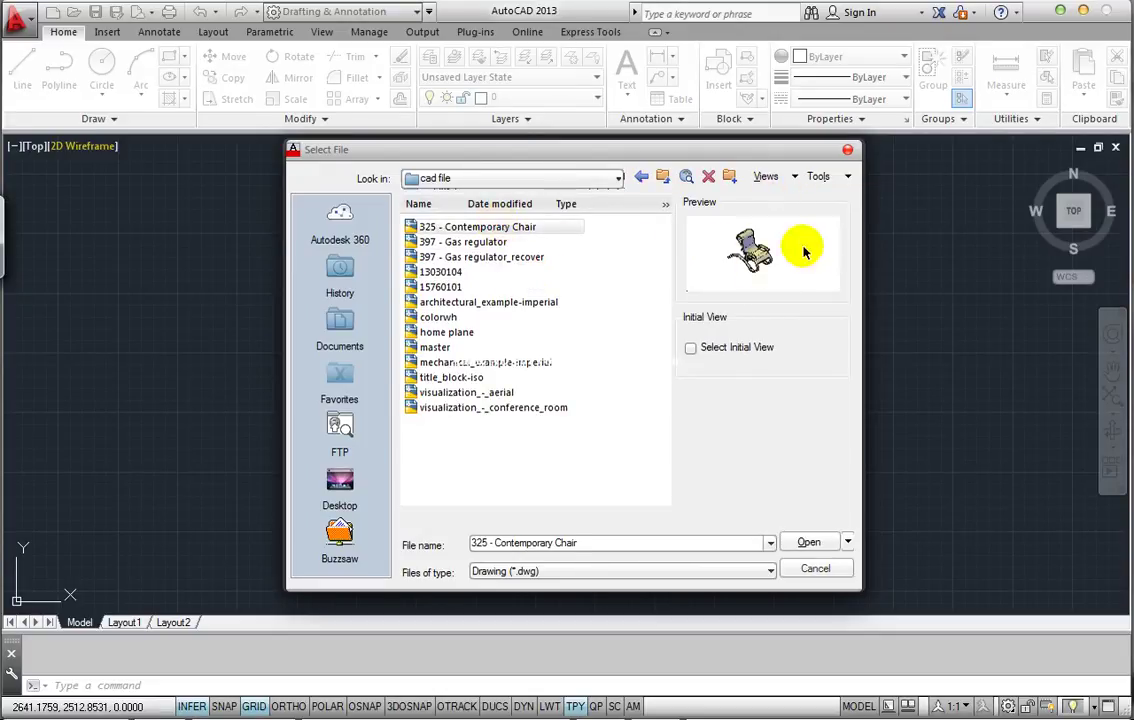
click(513, 243)
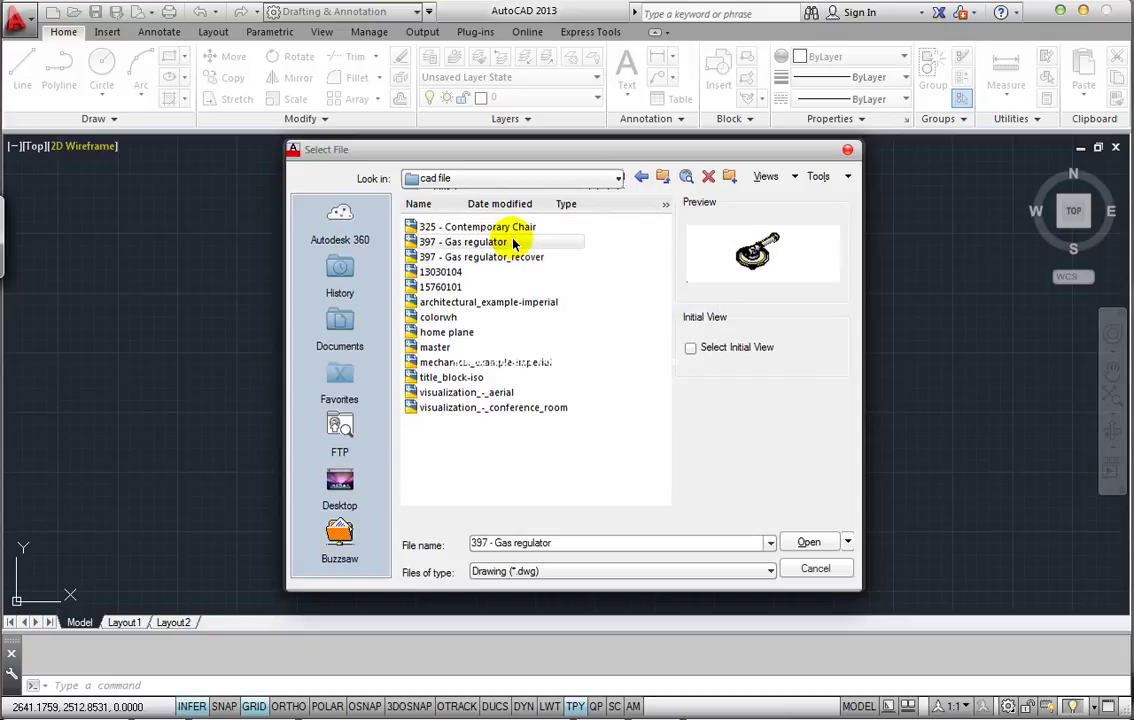
drag(745, 151, 754, 128)
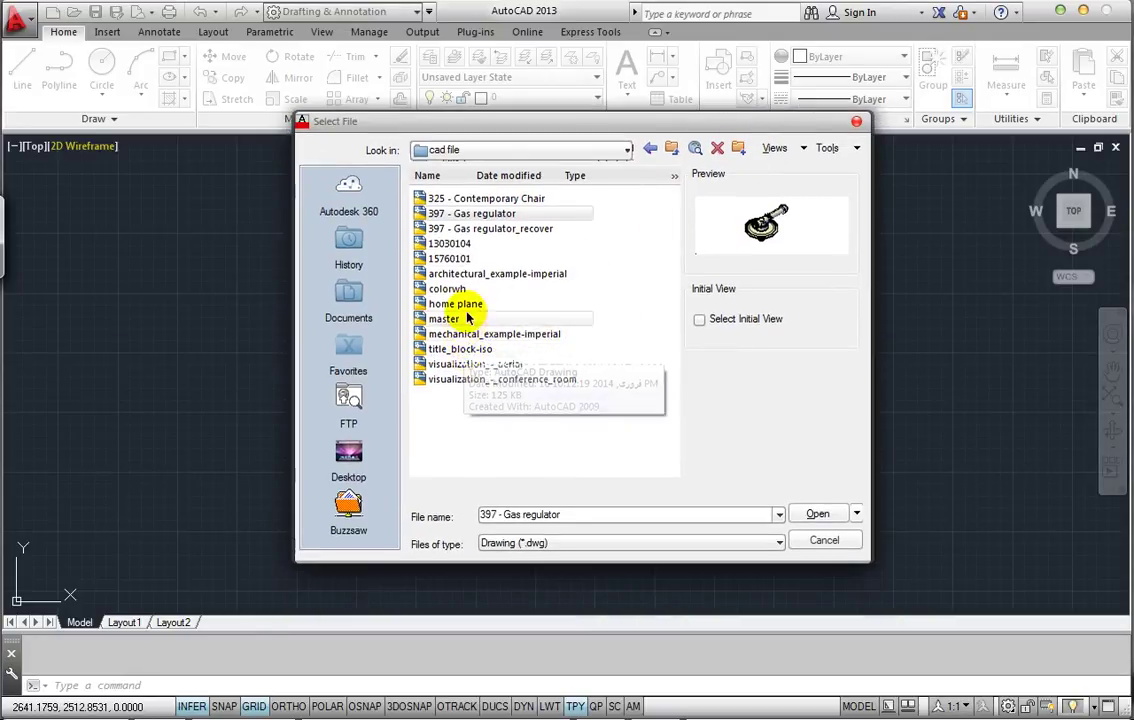
click(452, 304)
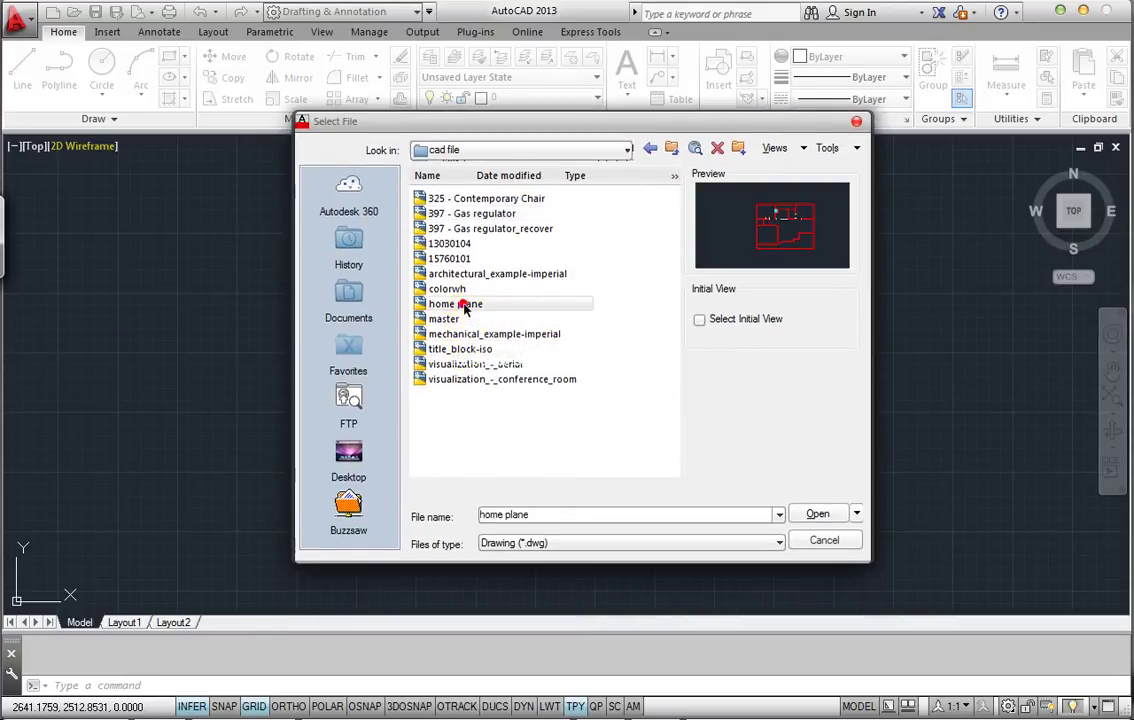
click(818, 514)
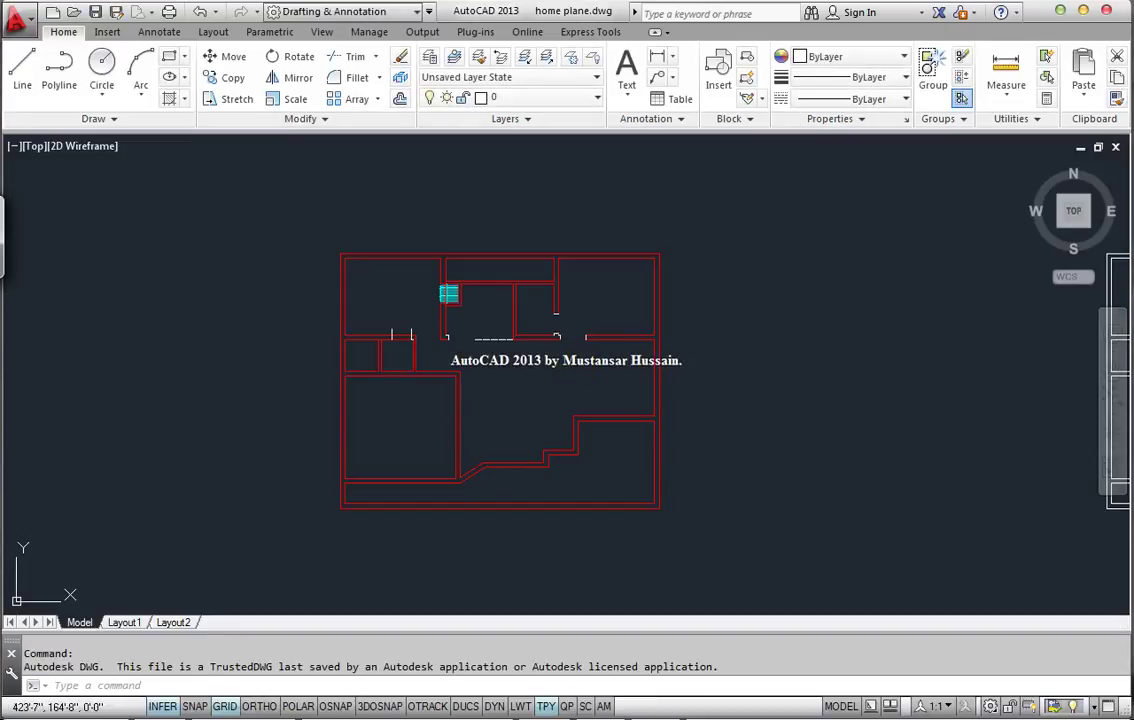
- Look over the floor plans in the home plane drawing and close it without saving changes
scroll(653, 332, down, 2)
mouse_move(967, 347)
middle_down()
mouse_move(797, 347)
mouse_move(546, 322)
middle_up()
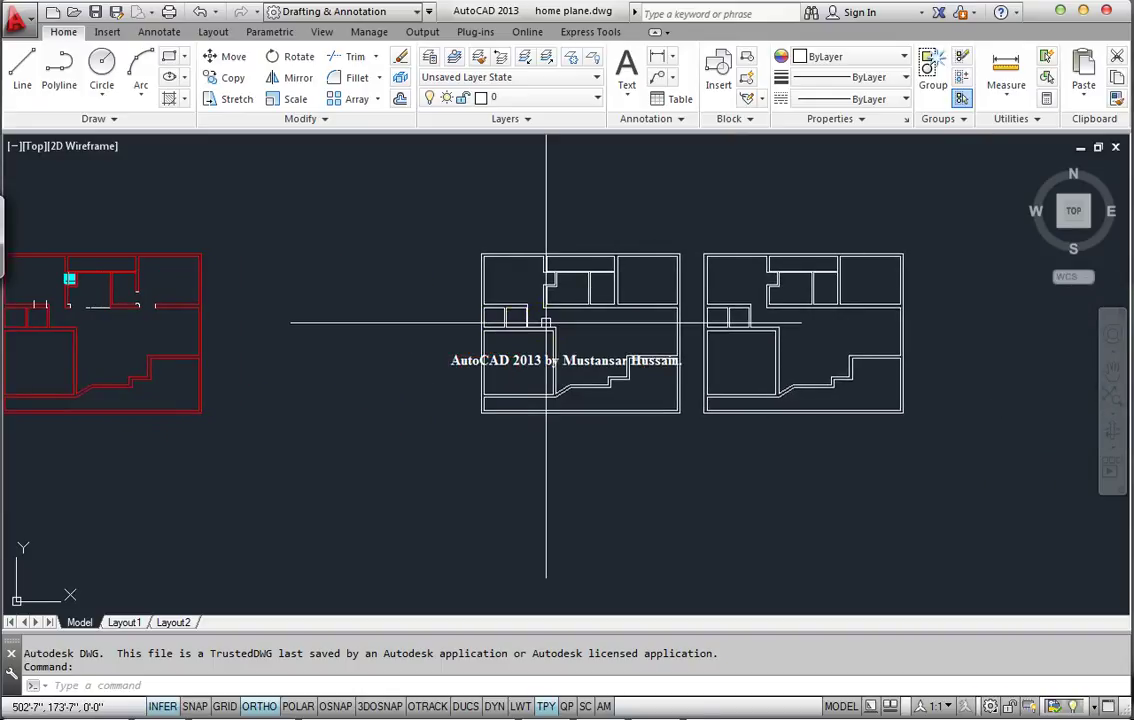
click(1116, 148)
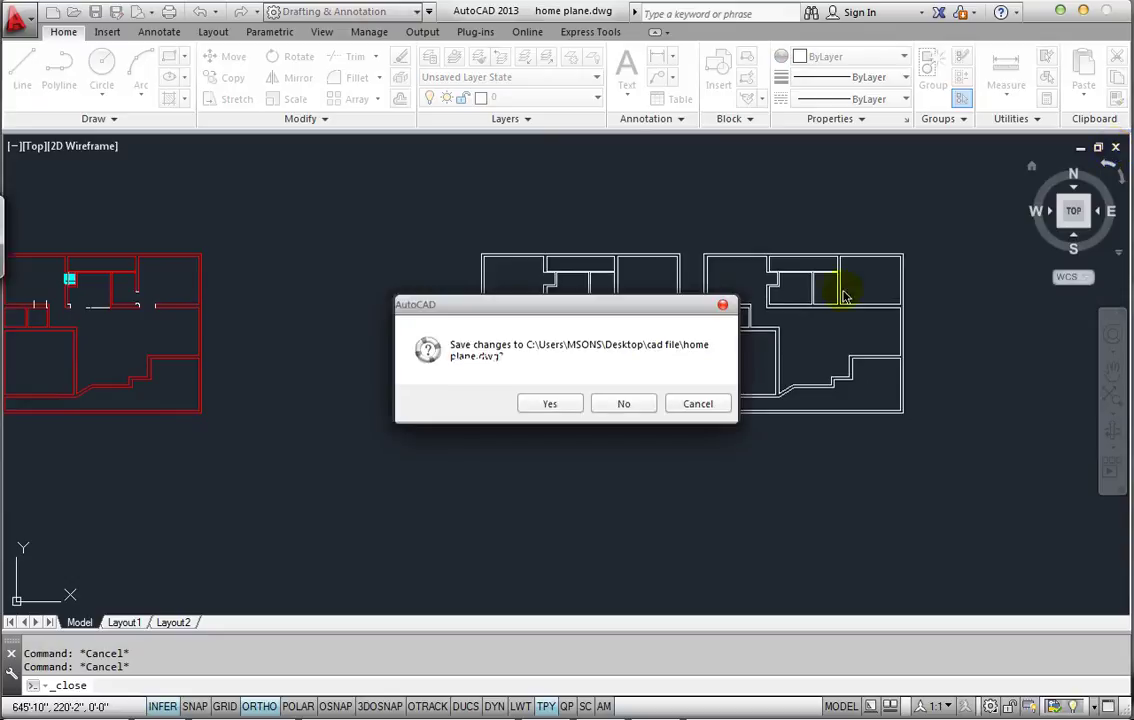
click(617, 404)
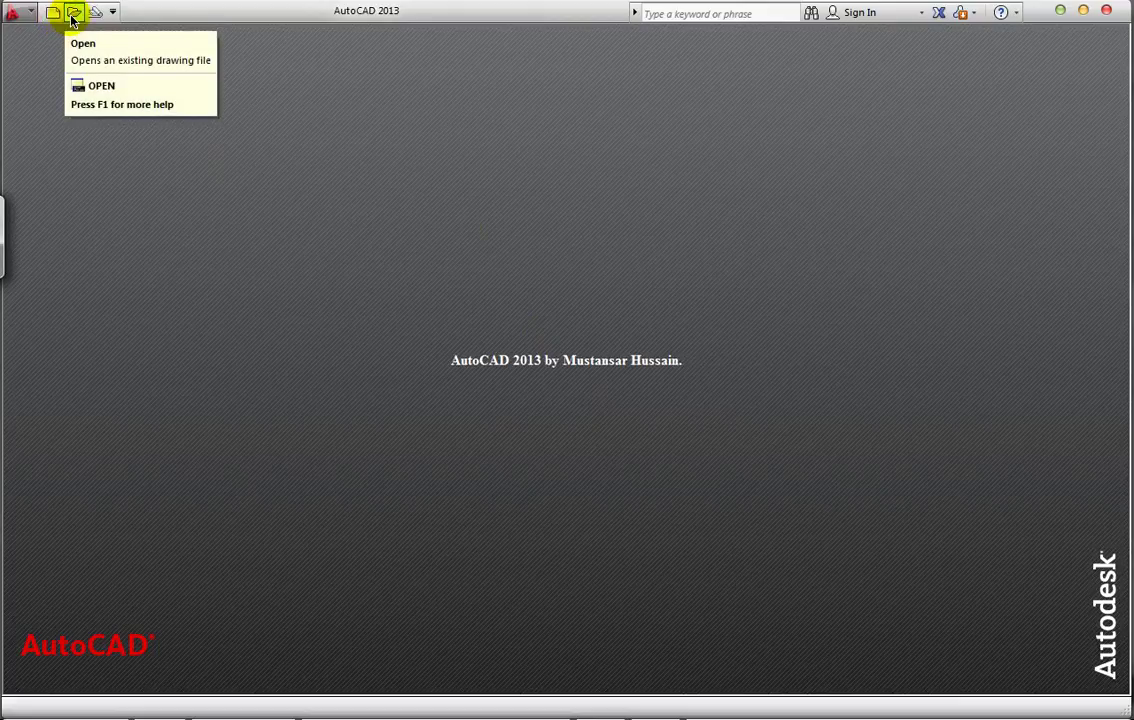
- Start opening another drawing and add the Desktop's cad file folder to the file dialog's places as a shortcut below History
click(72, 14)
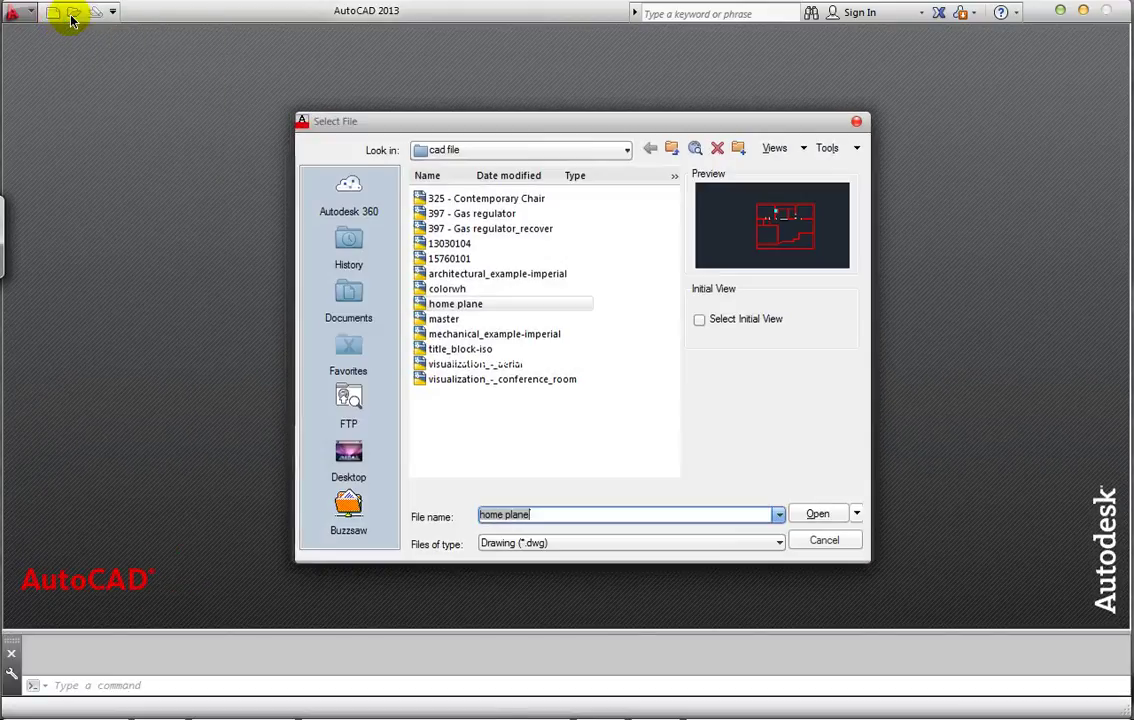
drag(604, 128, 617, 100)
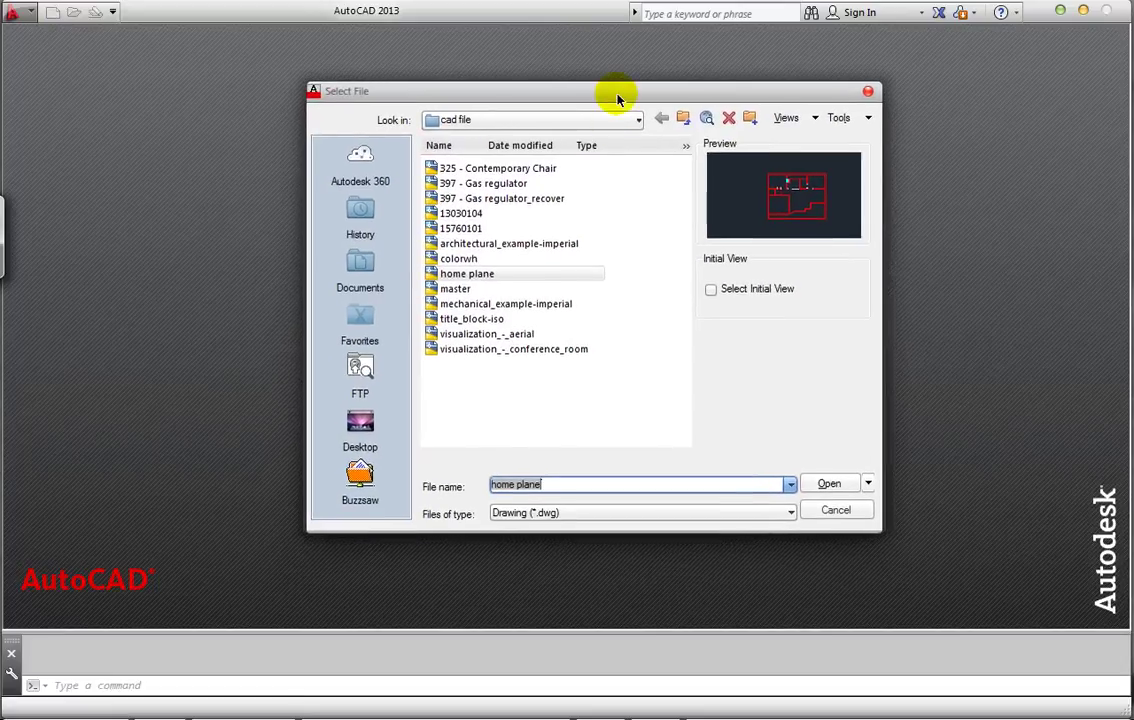
click(612, 120)
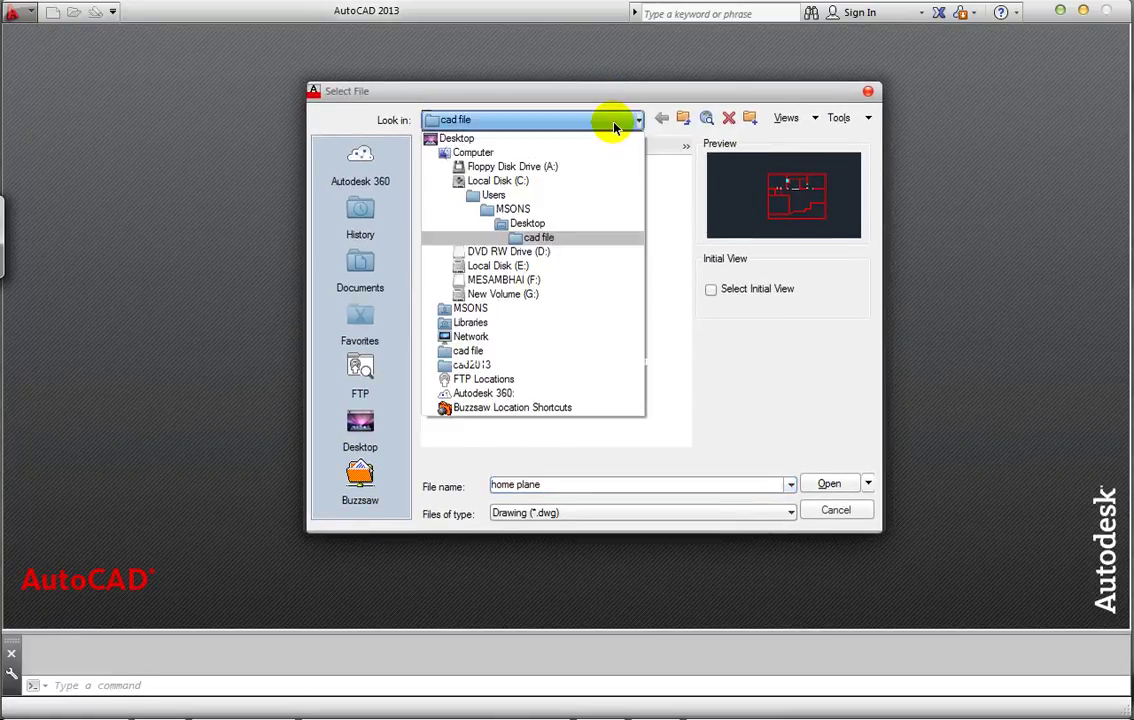
click(607, 224)
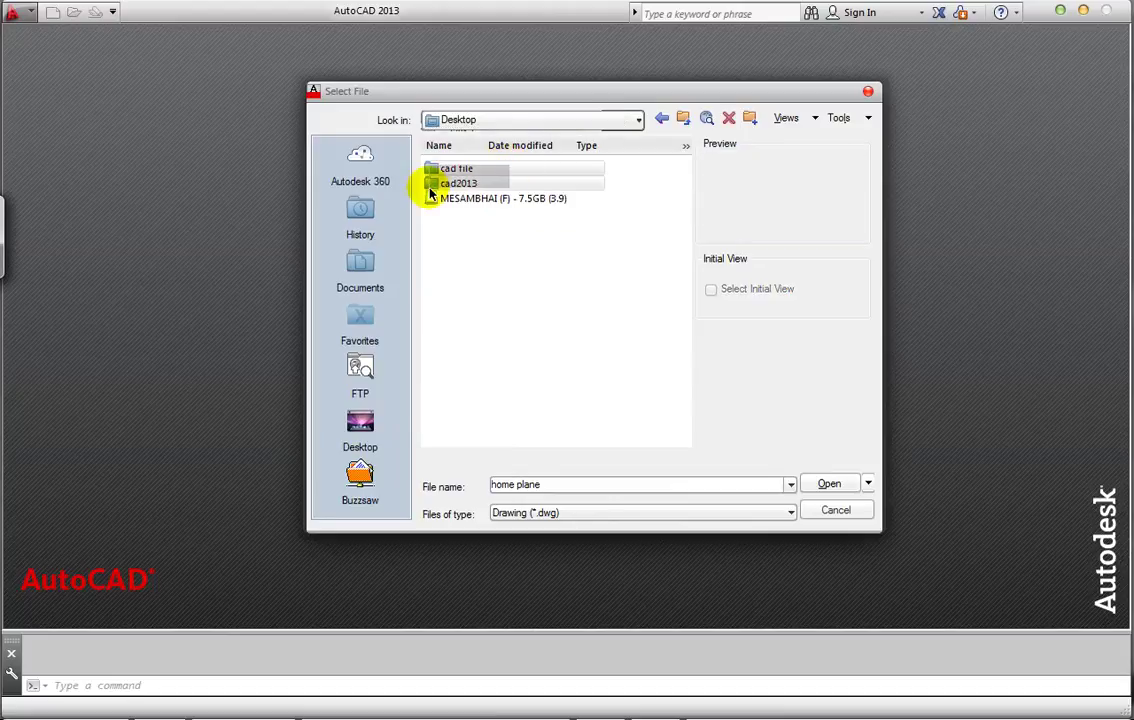
drag(499, 167, 361, 285)
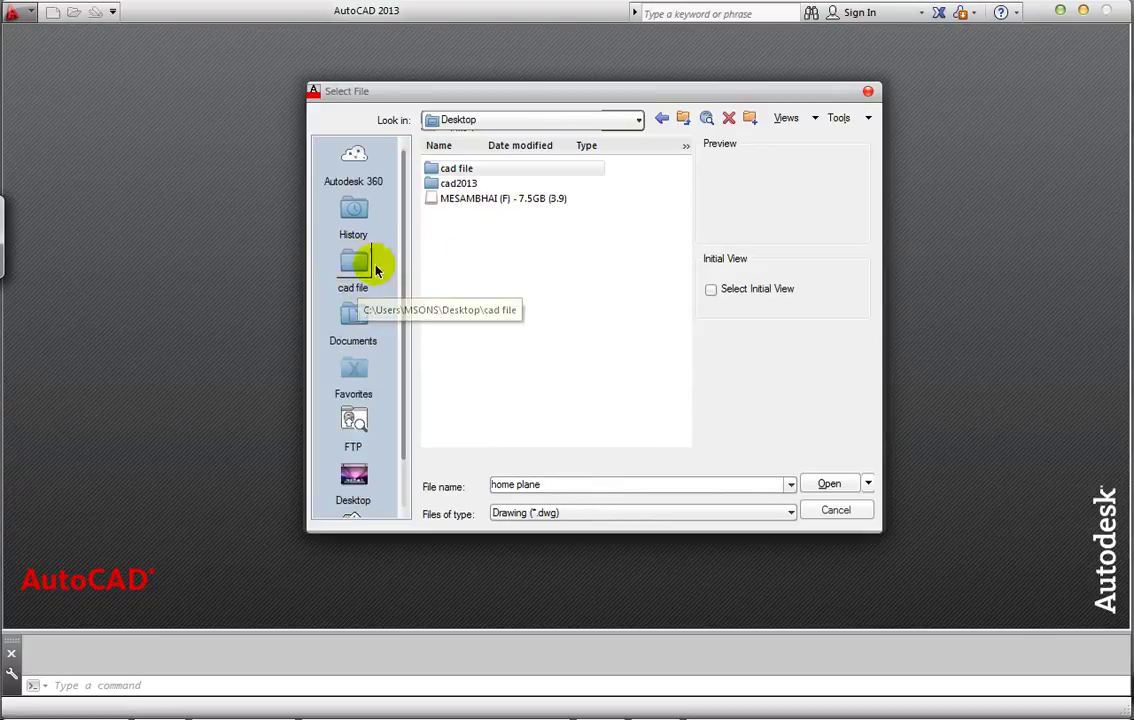
- Go to the cad file folder through its new shortcut and open the master drawing
click(352, 265)
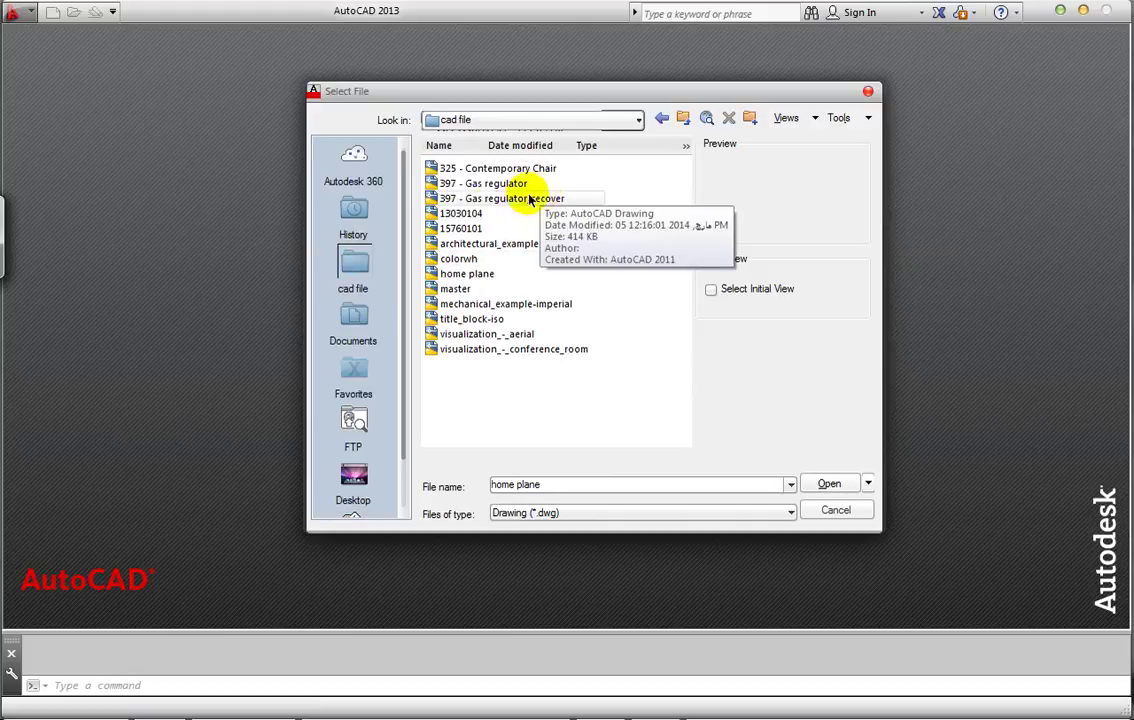
right_click(352, 264)
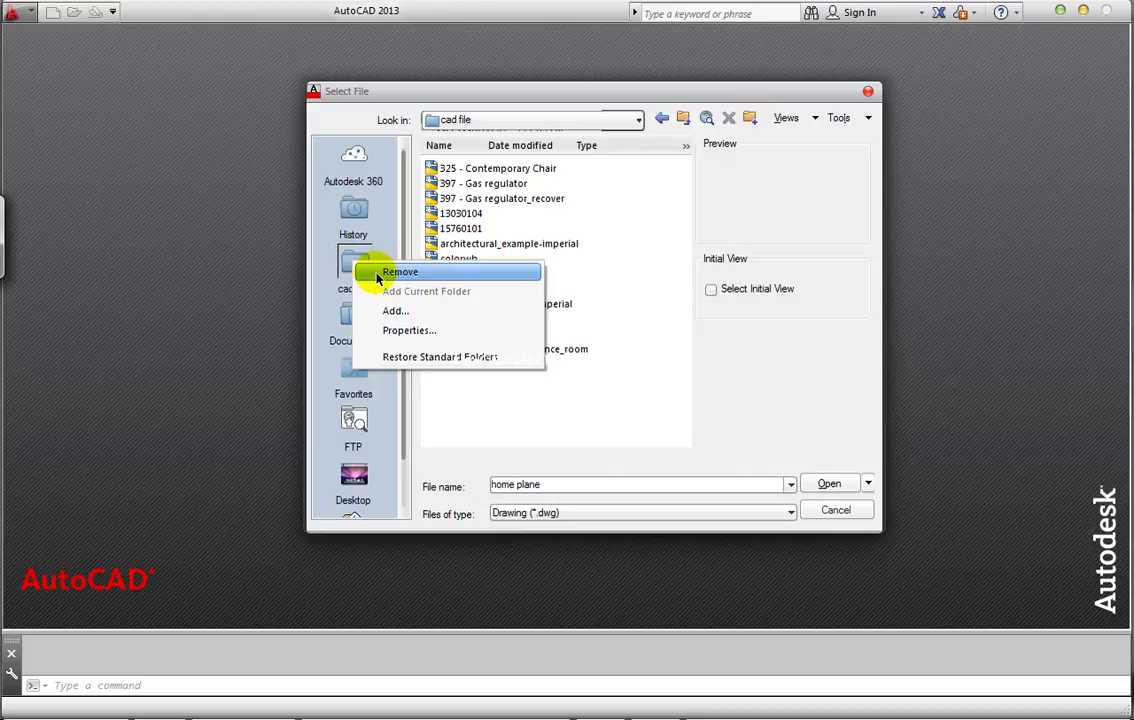
key(Escape)
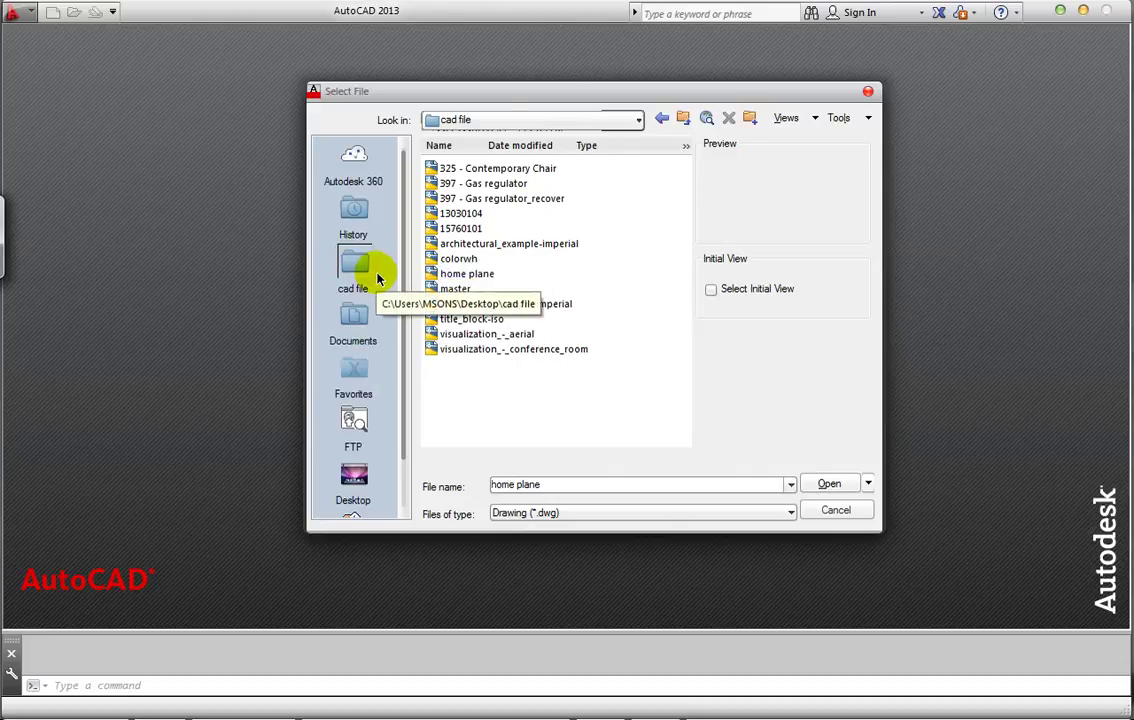
click(485, 288)
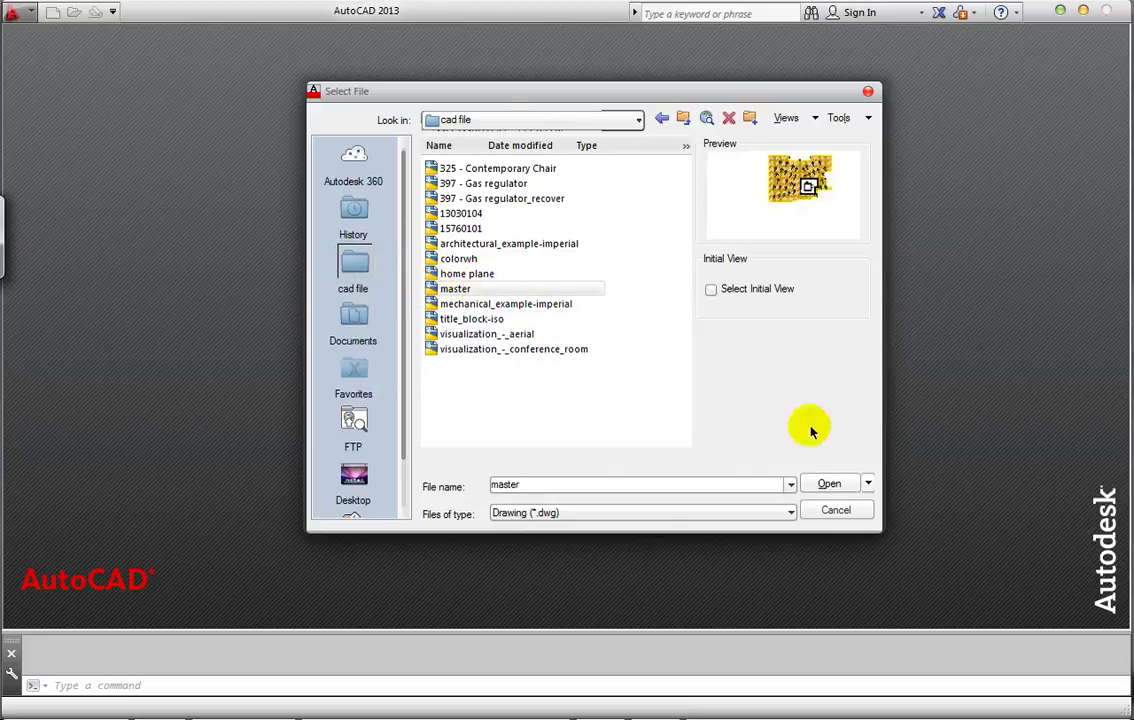
click(822, 486)
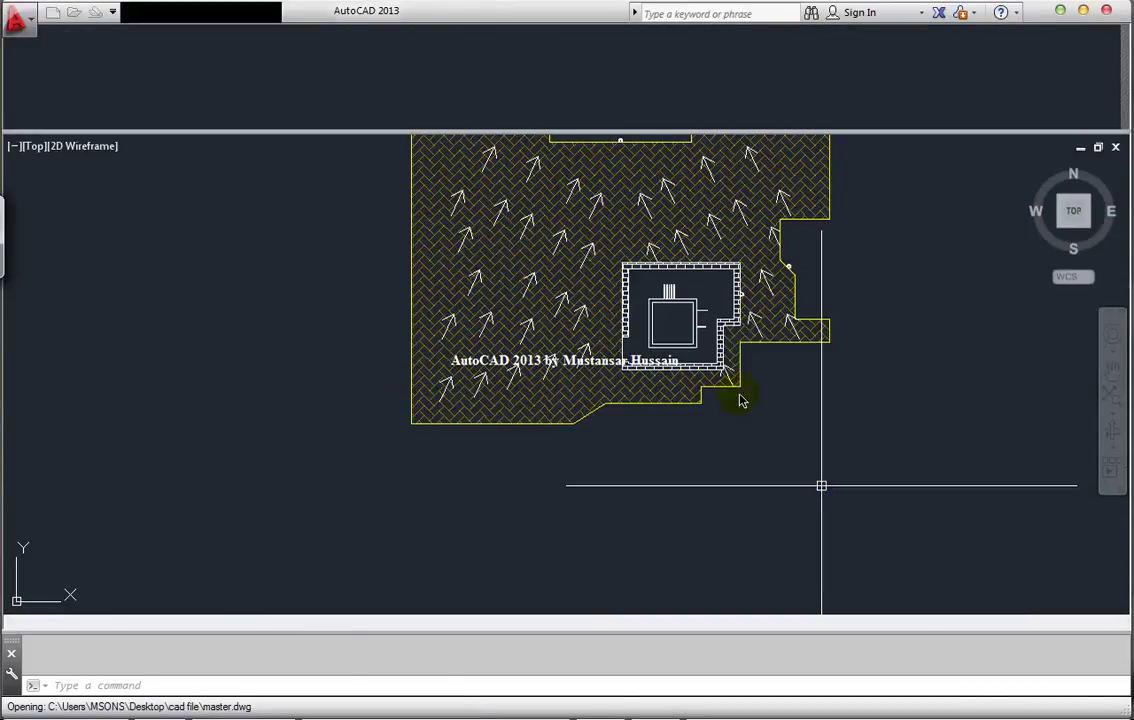
- Bring the whole master drawing into view and close it without saving changes
middle_drag(645, 223, 622, 312)
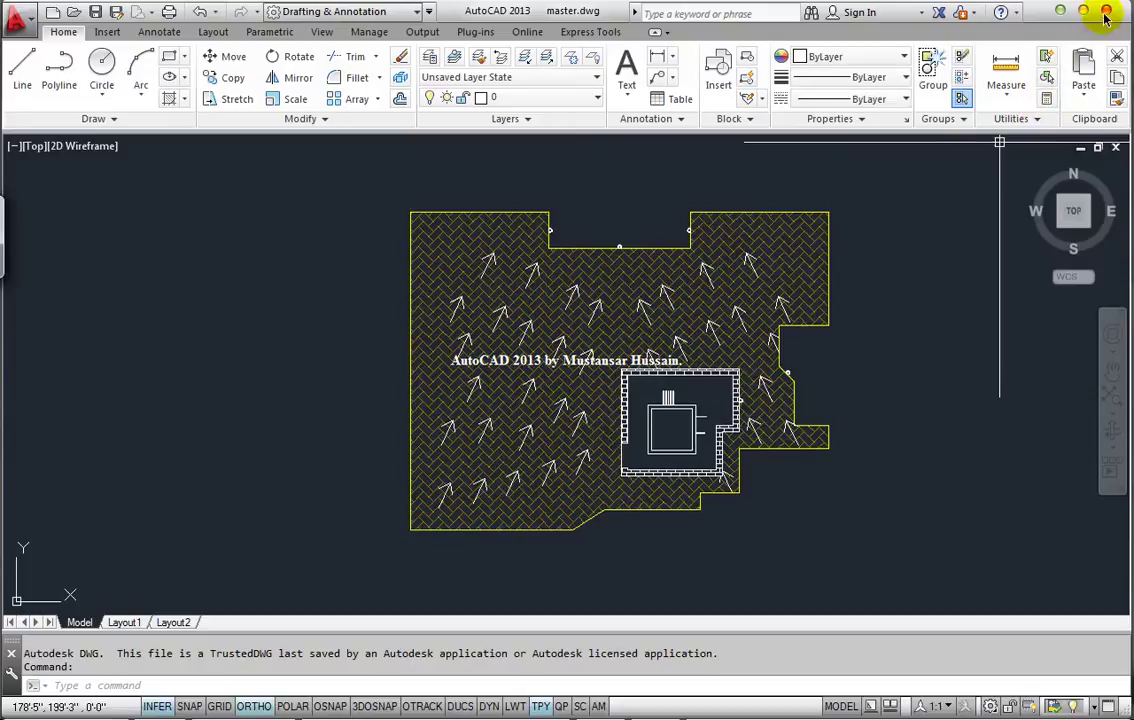
click(1116, 148)
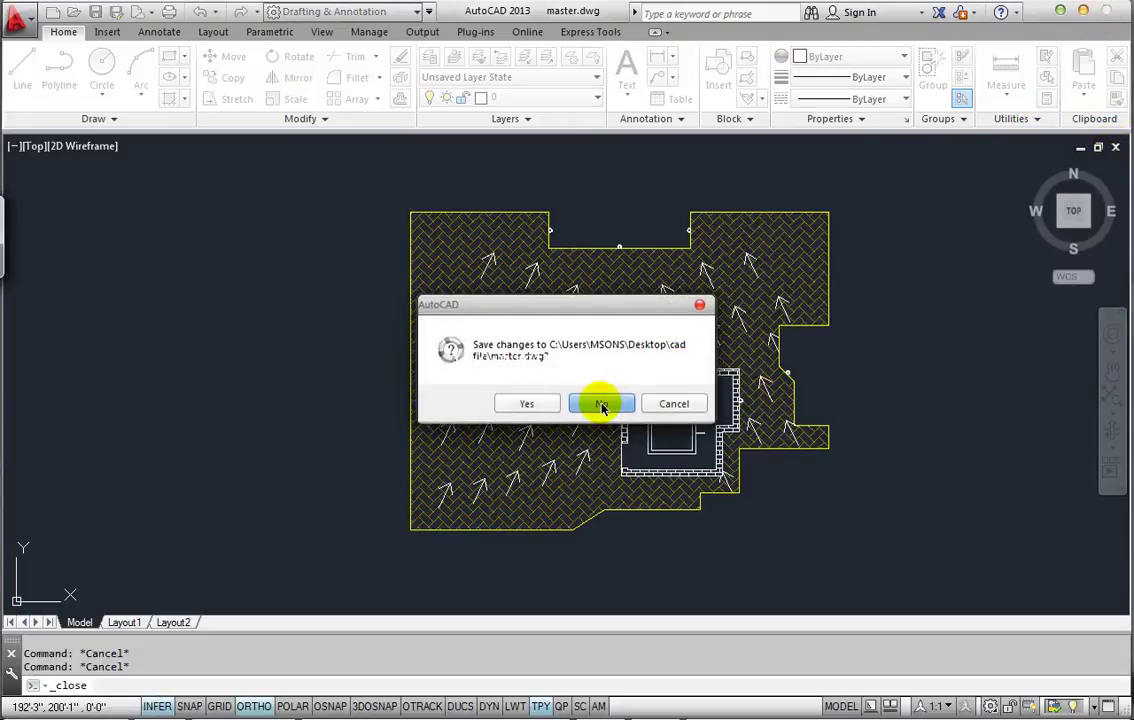
click(601, 404)
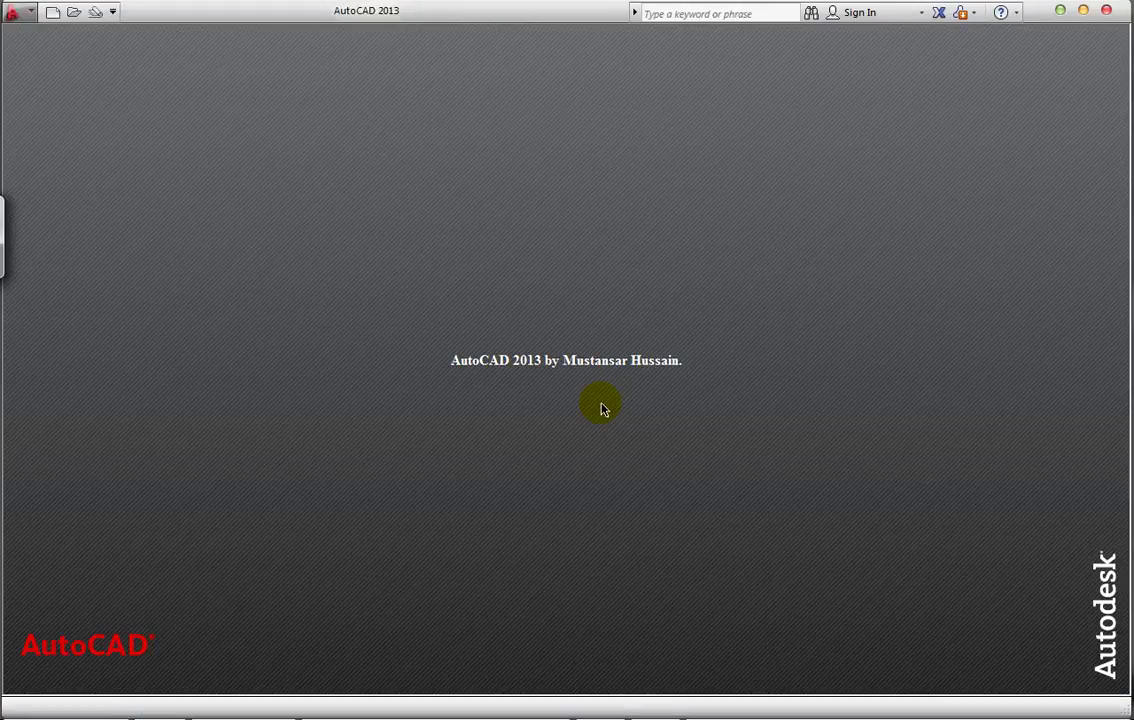
- Open the home plane drawing from the cad file folder, using the on-screen keyboard to call up the file dialog
click(5, 220)
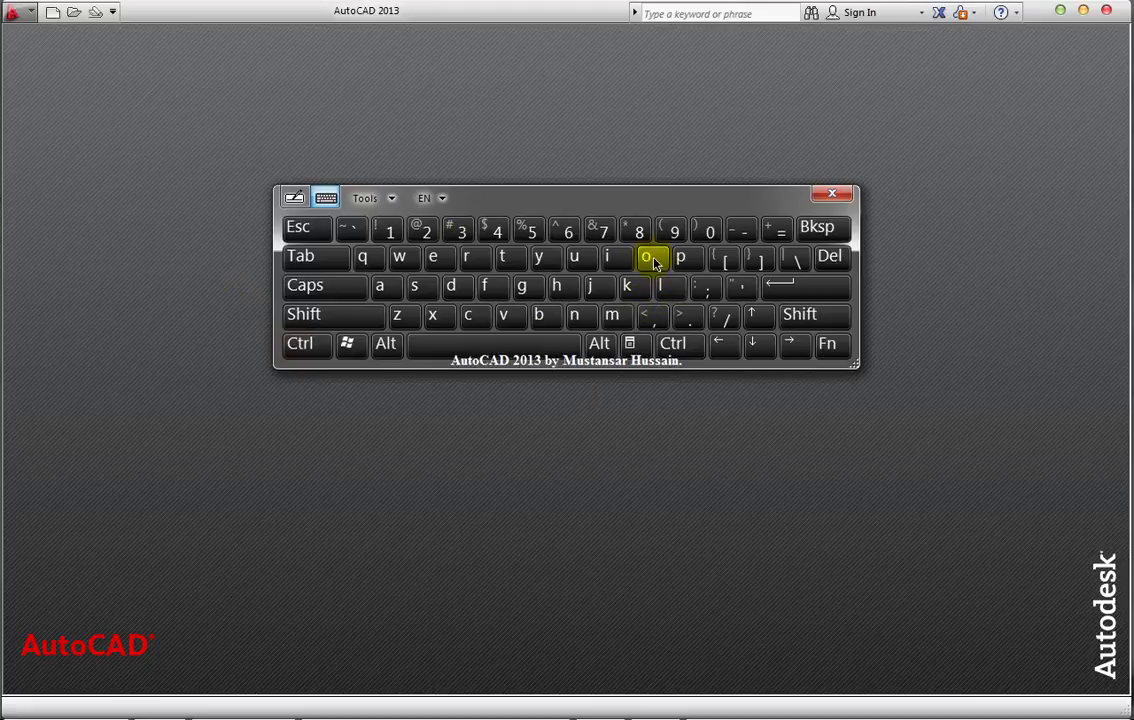
click(829, 196)
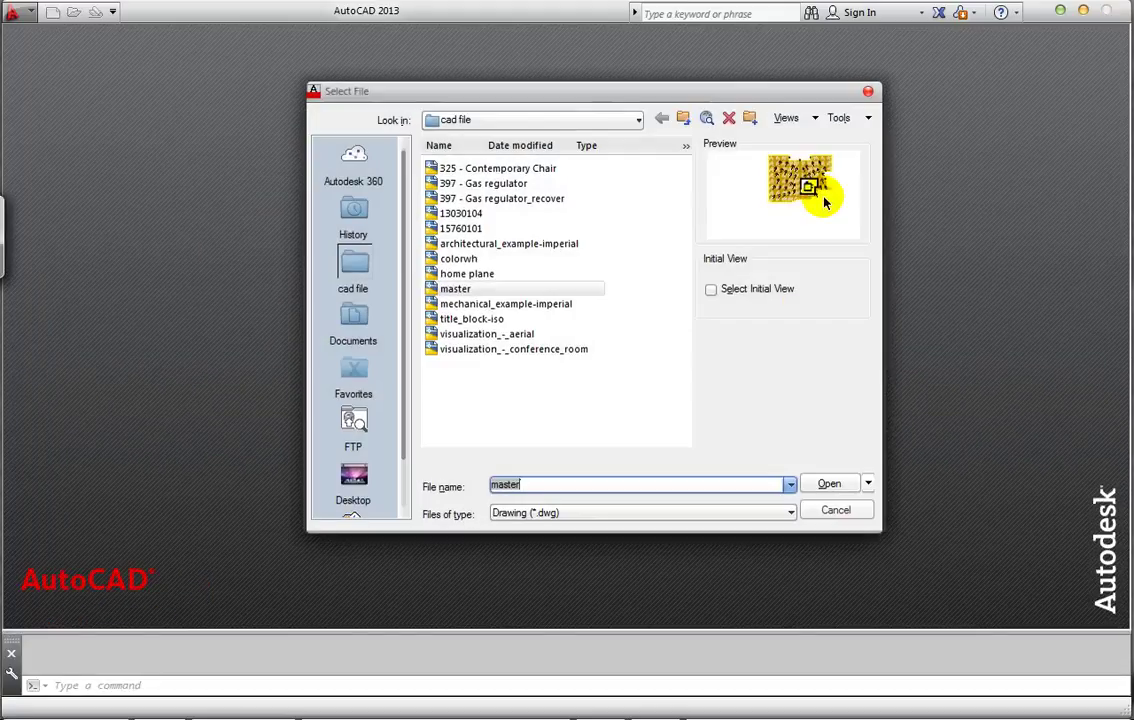
click(557, 274)
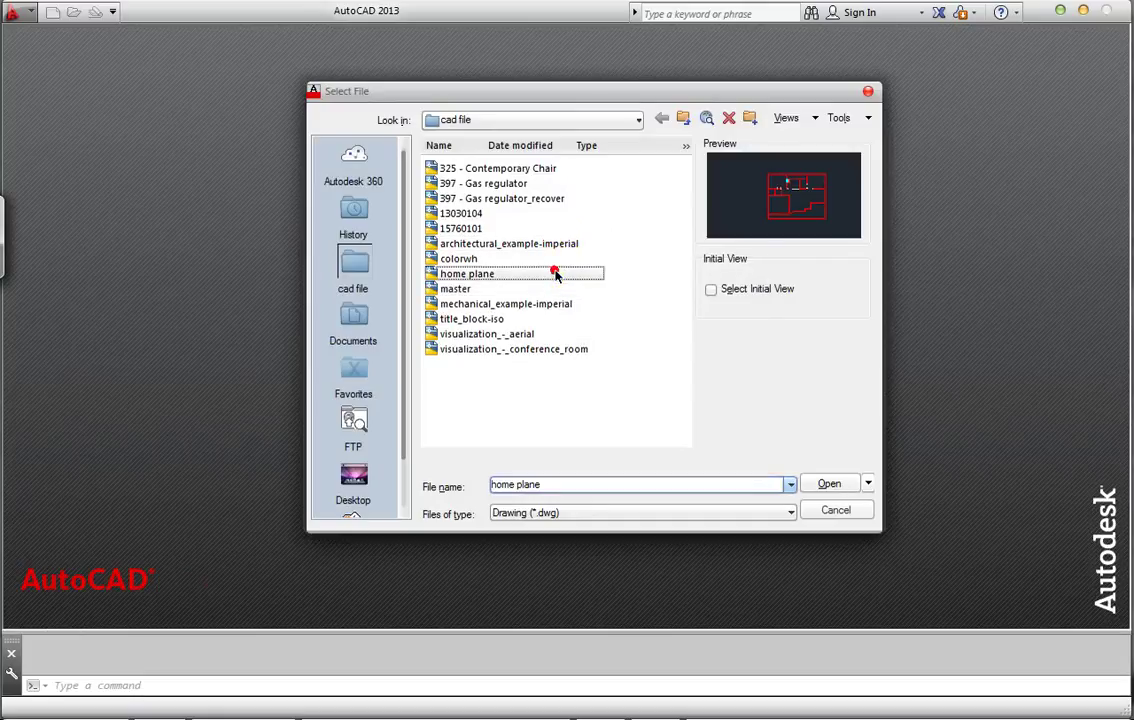
click(826, 484)
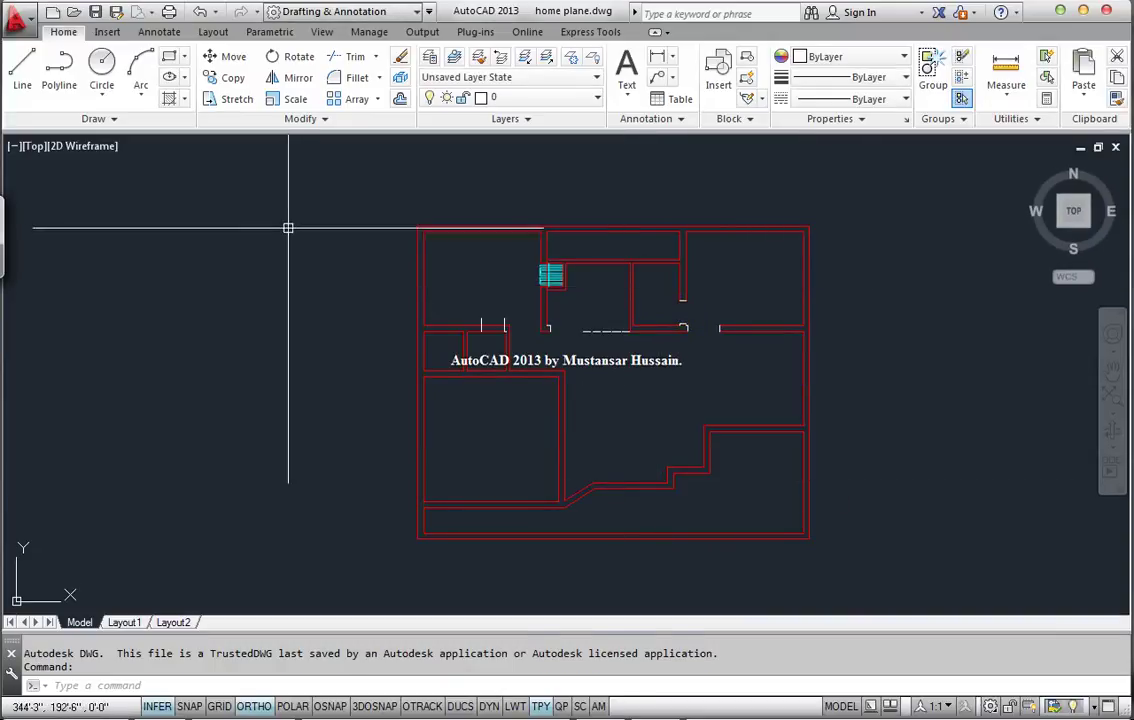
- Look through the recent documents list, preview the second master.dwg entry and check the available icon and image display sizes
click(19, 24)
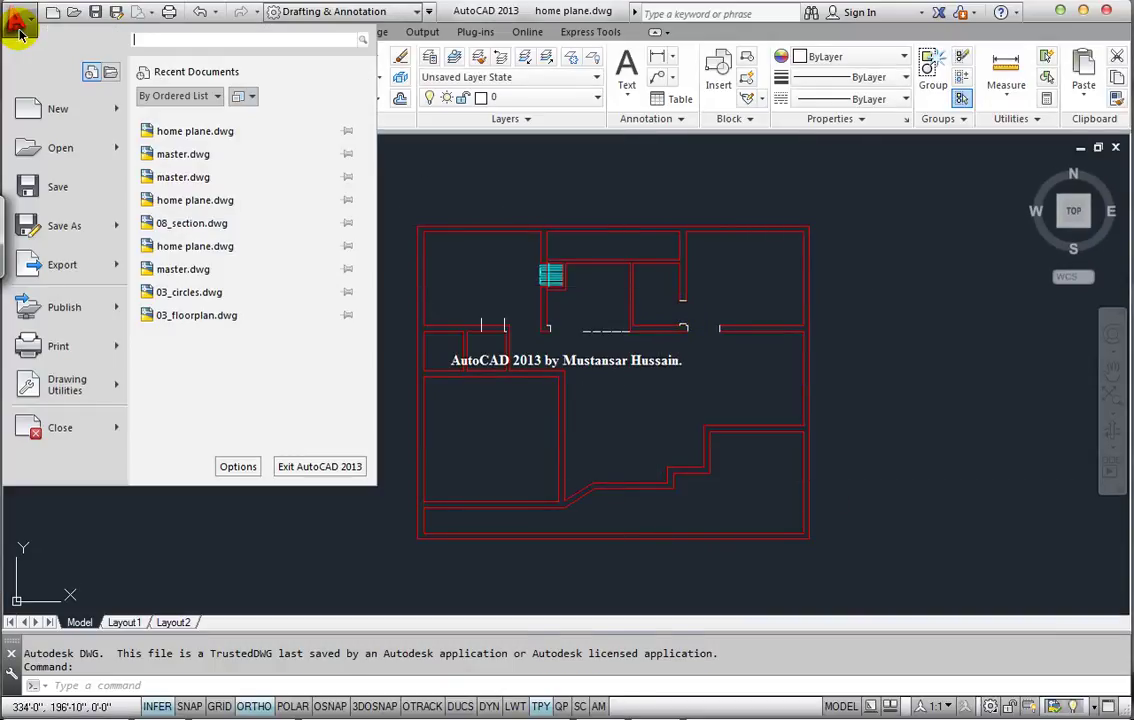
click(91, 74)
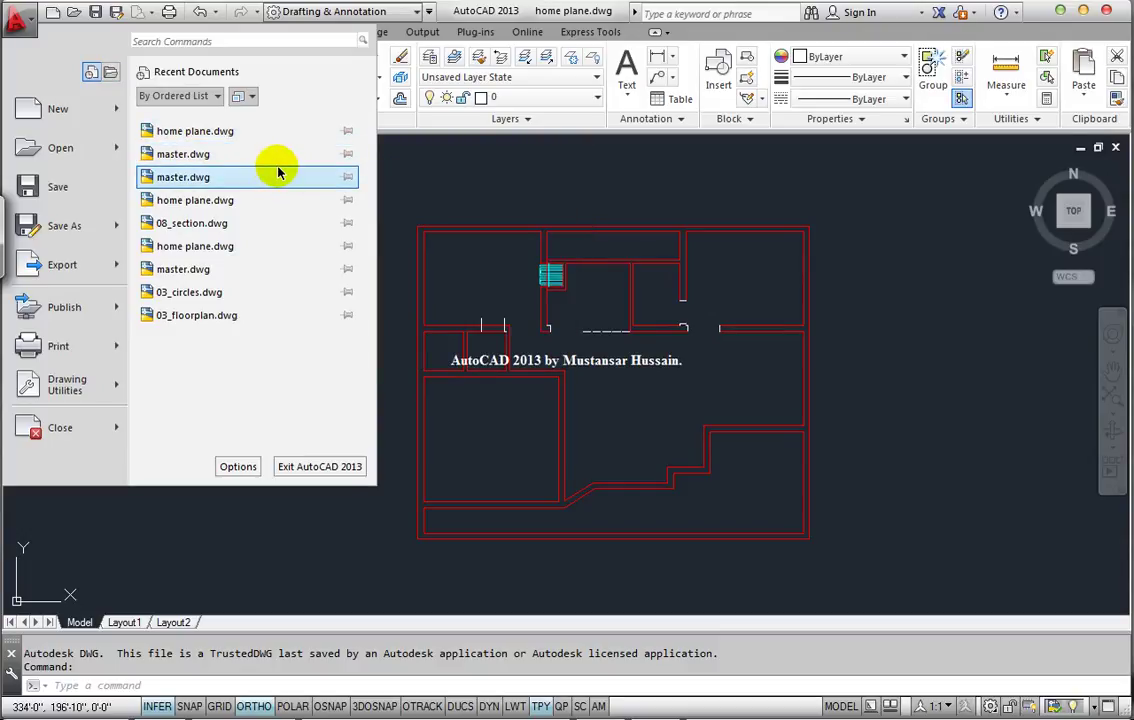
mouse_move(278, 177)
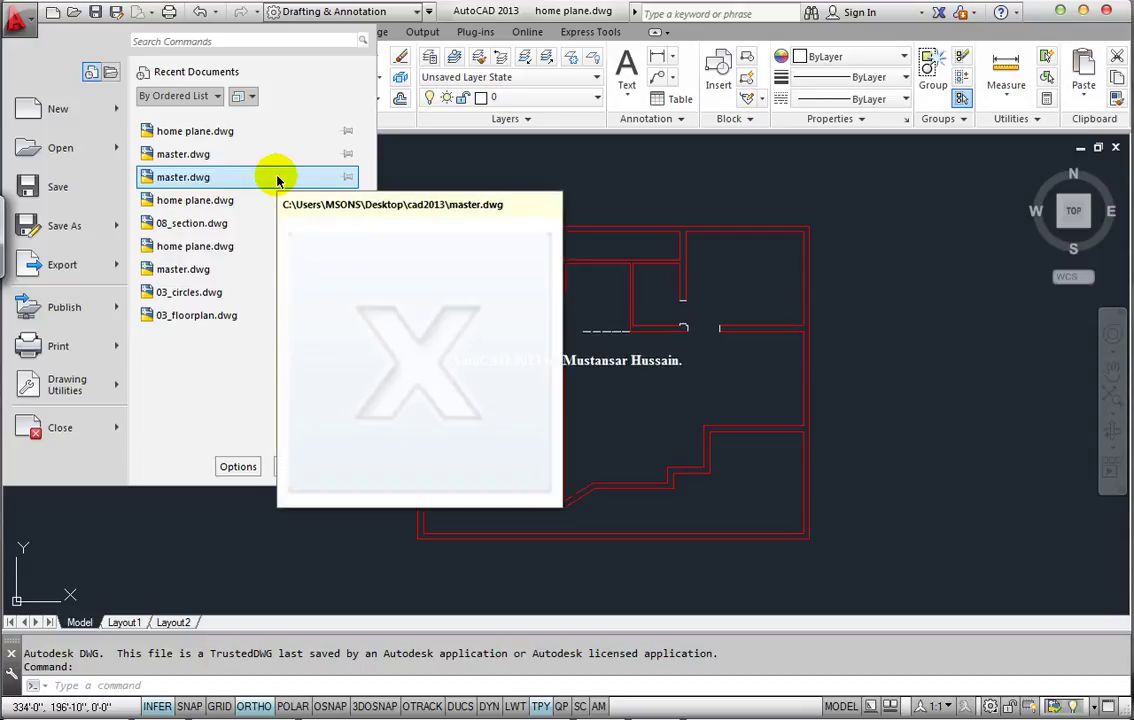
click(249, 98)
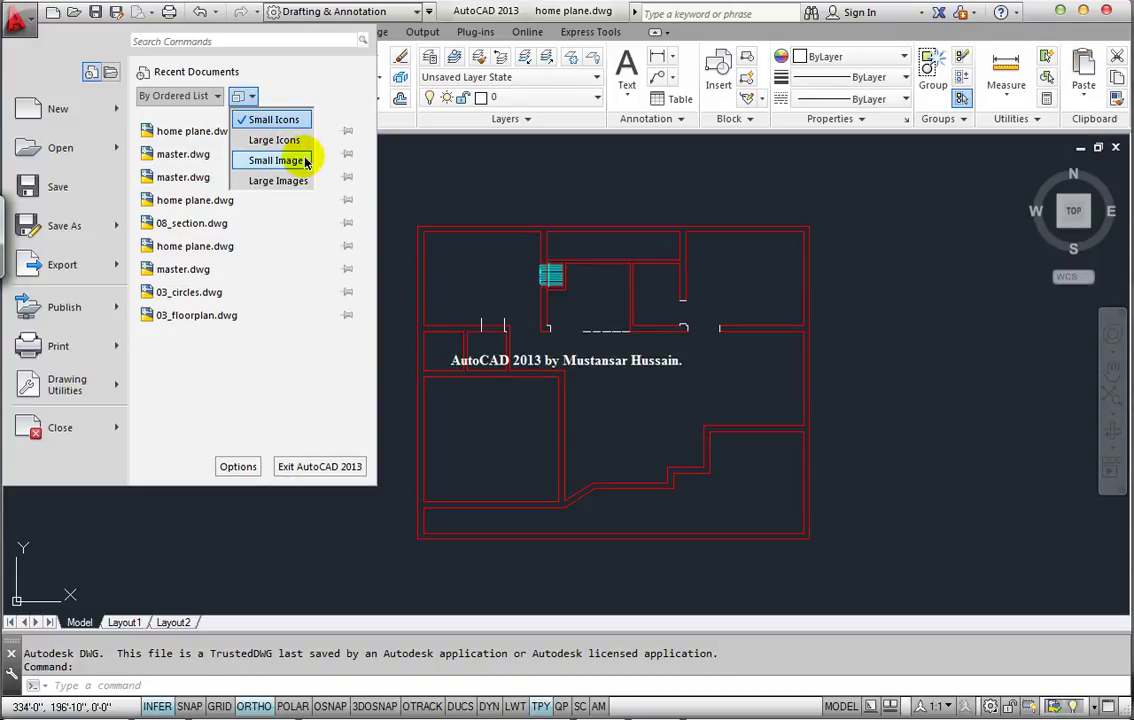
click(300, 90)
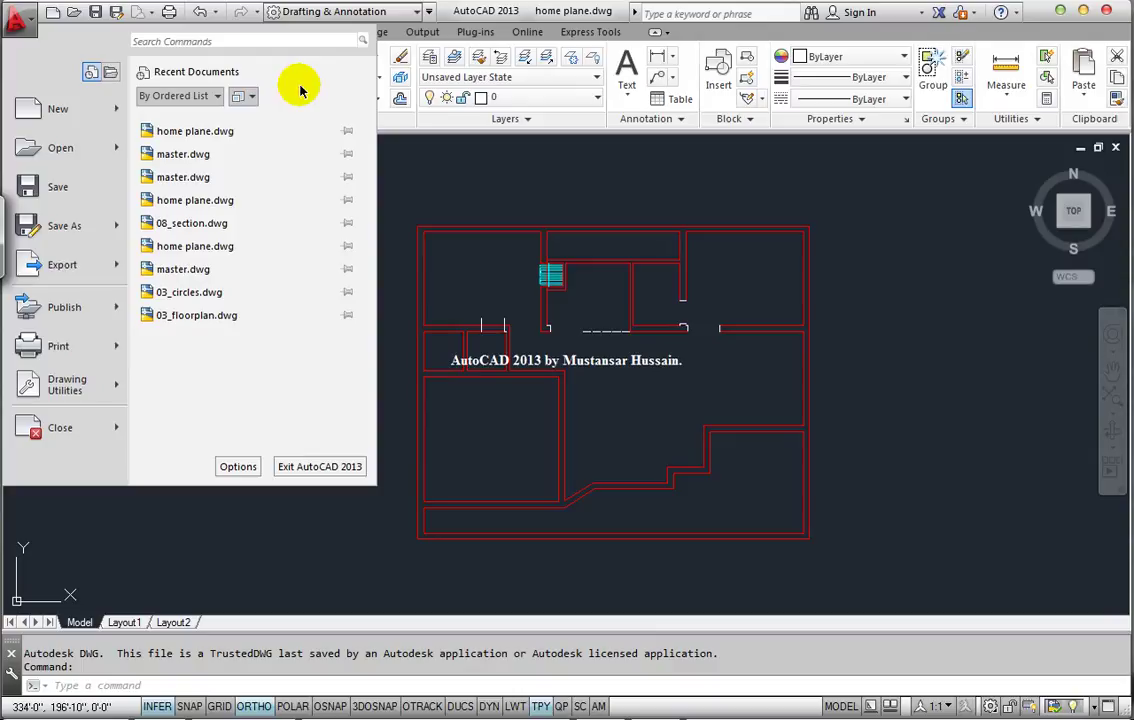
- Pin the first home plane.dwg and master.dwg entries in the recent documents list and unpin both again
mouse_move(349, 134)
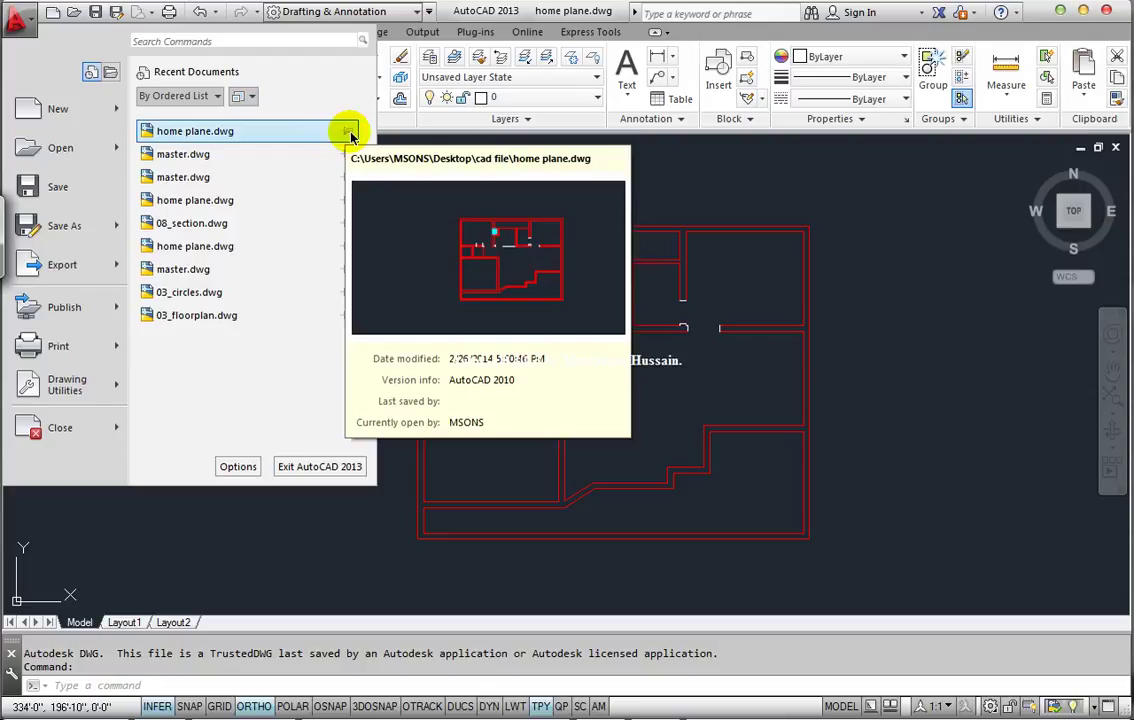
click(347, 132)
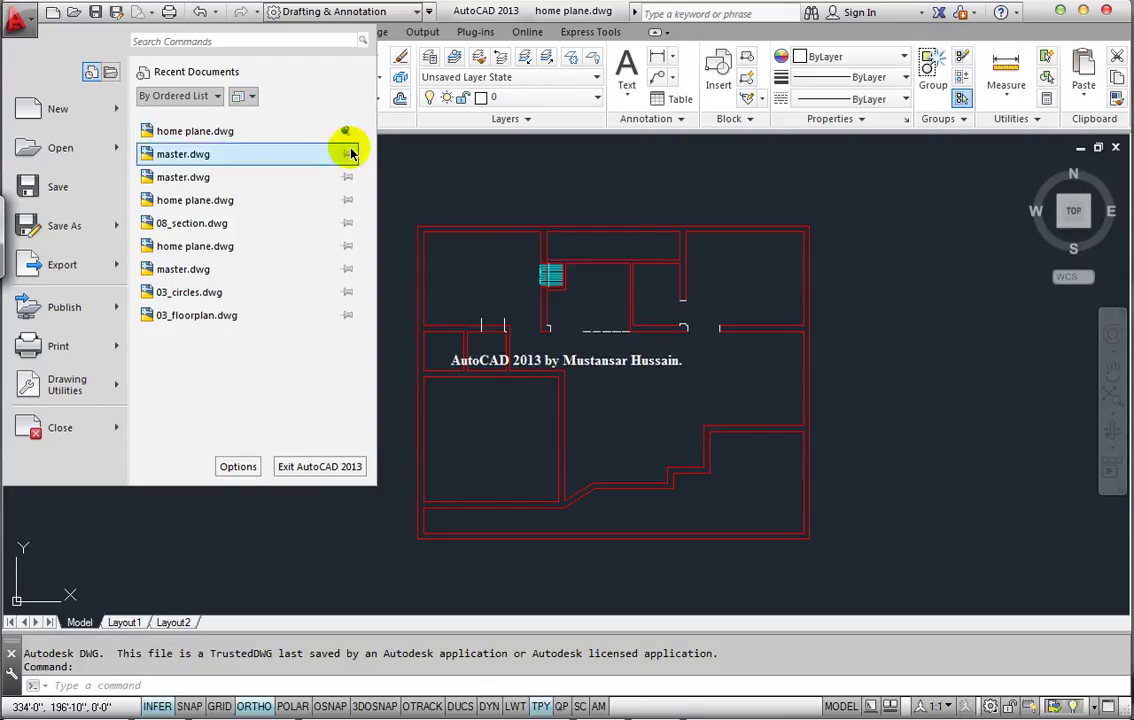
click(346, 155)
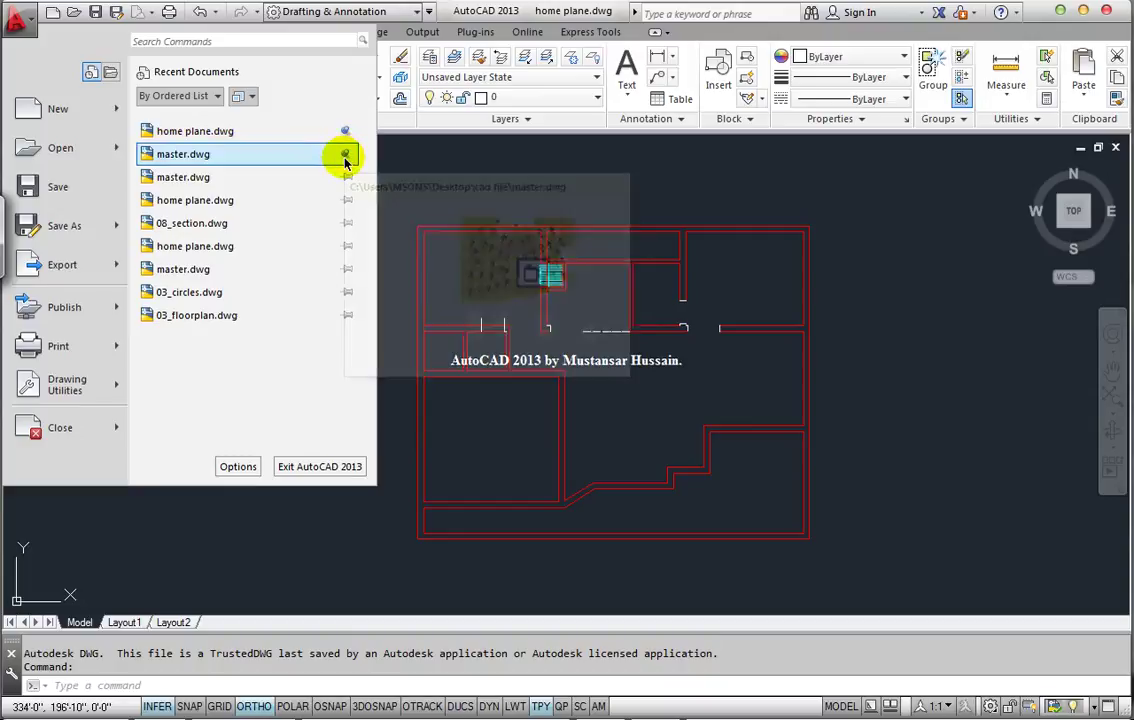
click(346, 157)
click(346, 132)
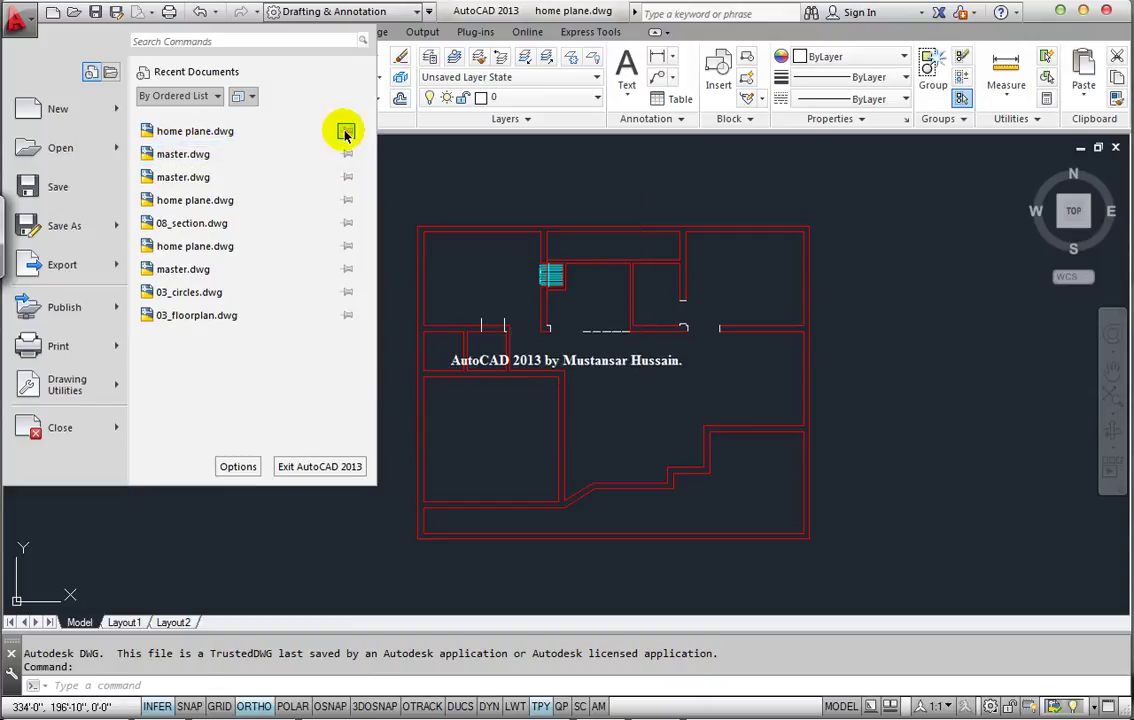